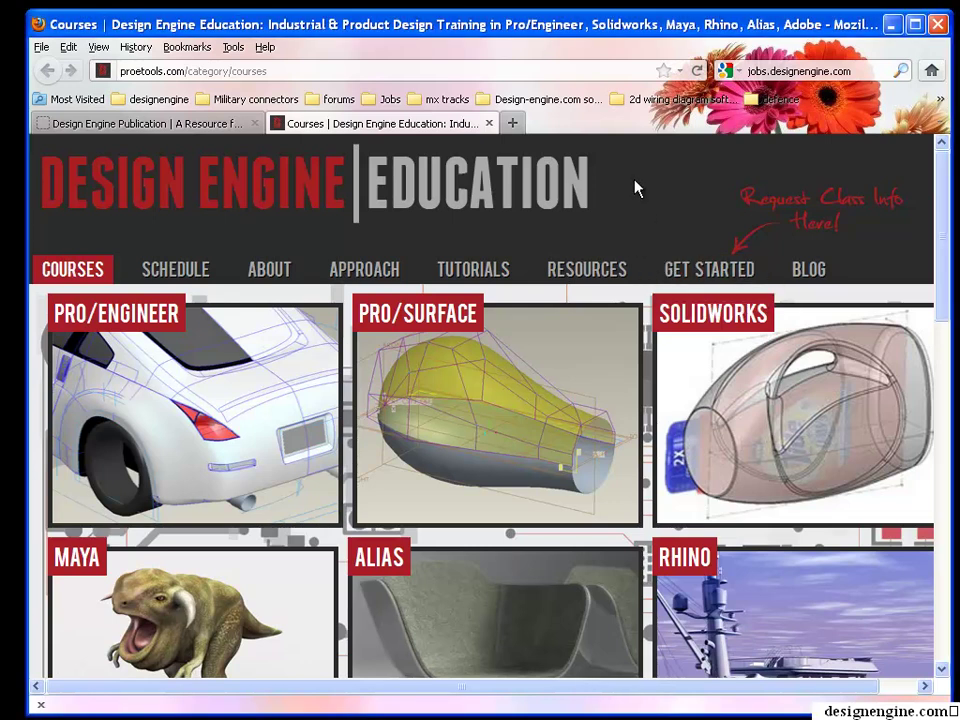
- Orbit the BART soap dish to inspect the shelled, rounded box and its single rib
scroll(610, 205, "down", 10)
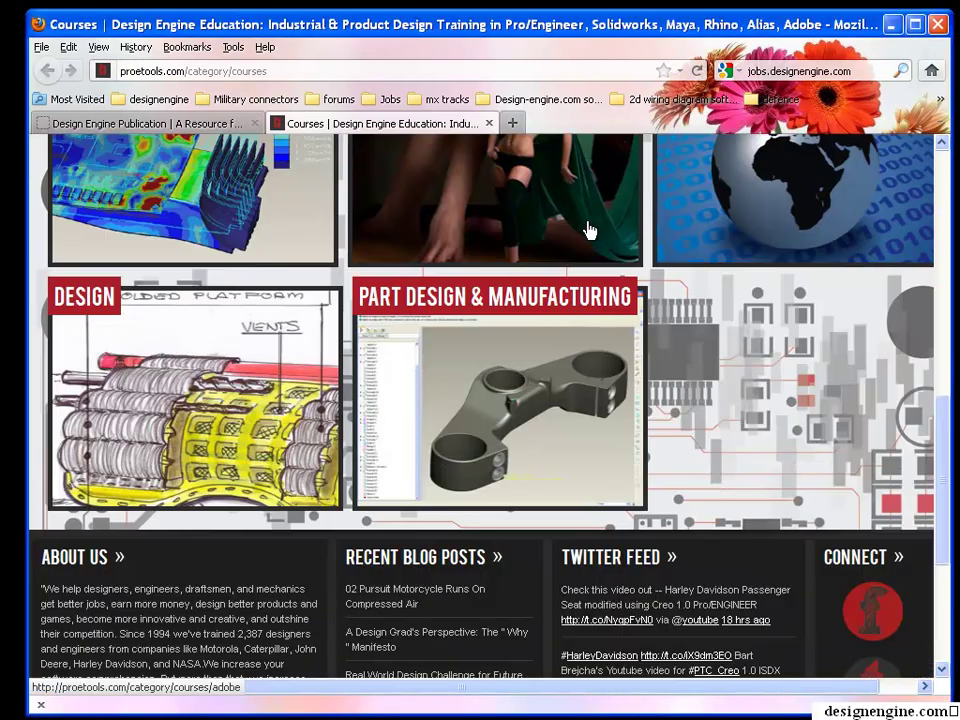
scroll(588, 231, "up", 10)
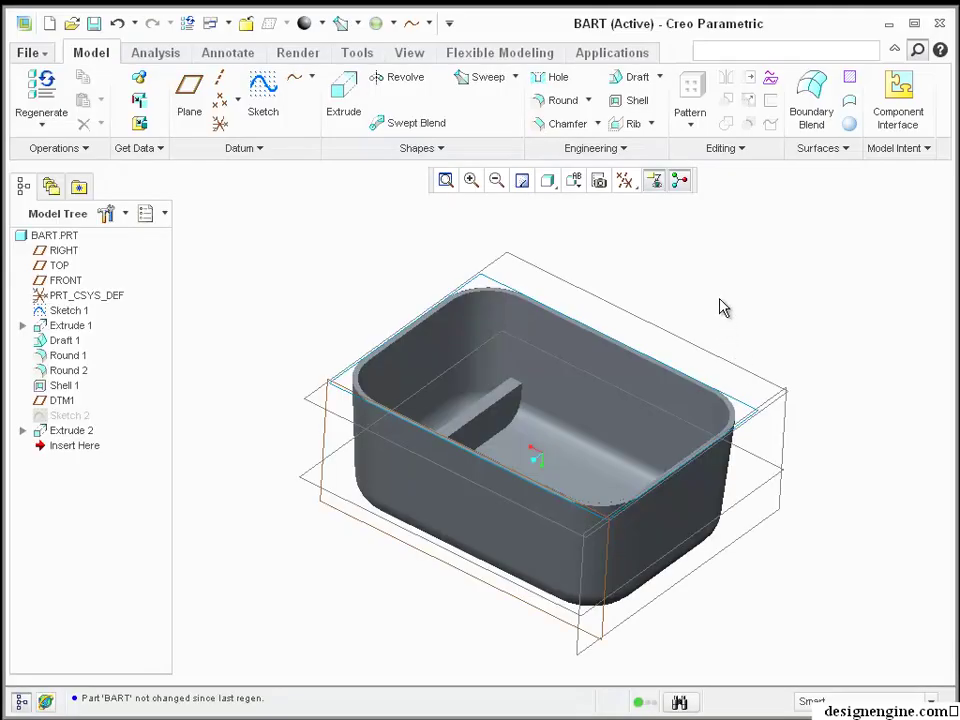
middle_click_drag(724, 306, 679, 315)
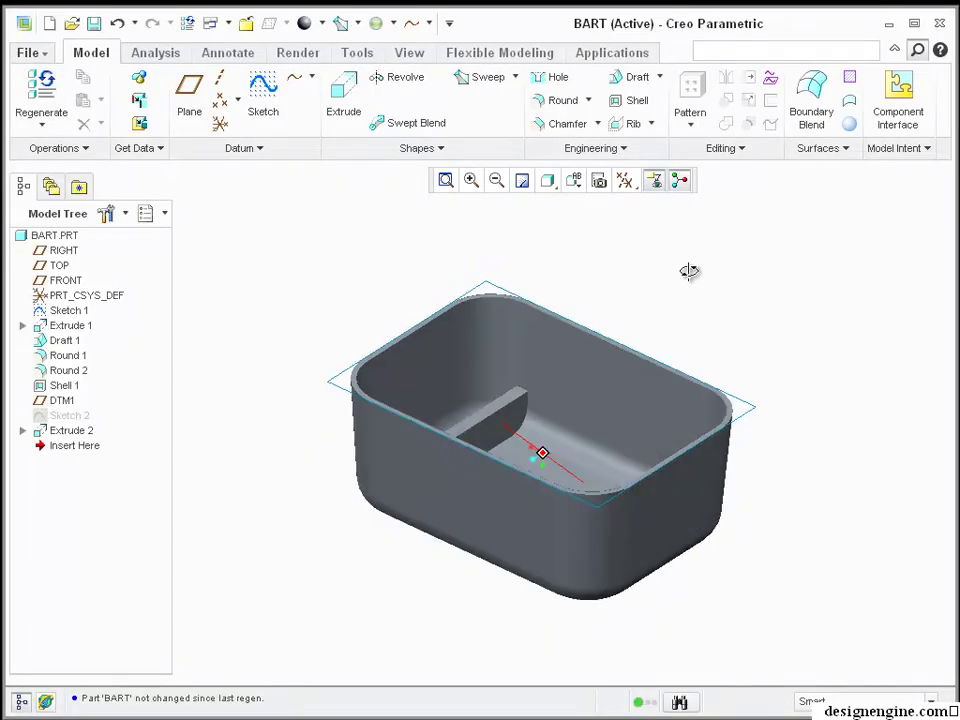
middle_click_drag(688, 270, 682, 280)
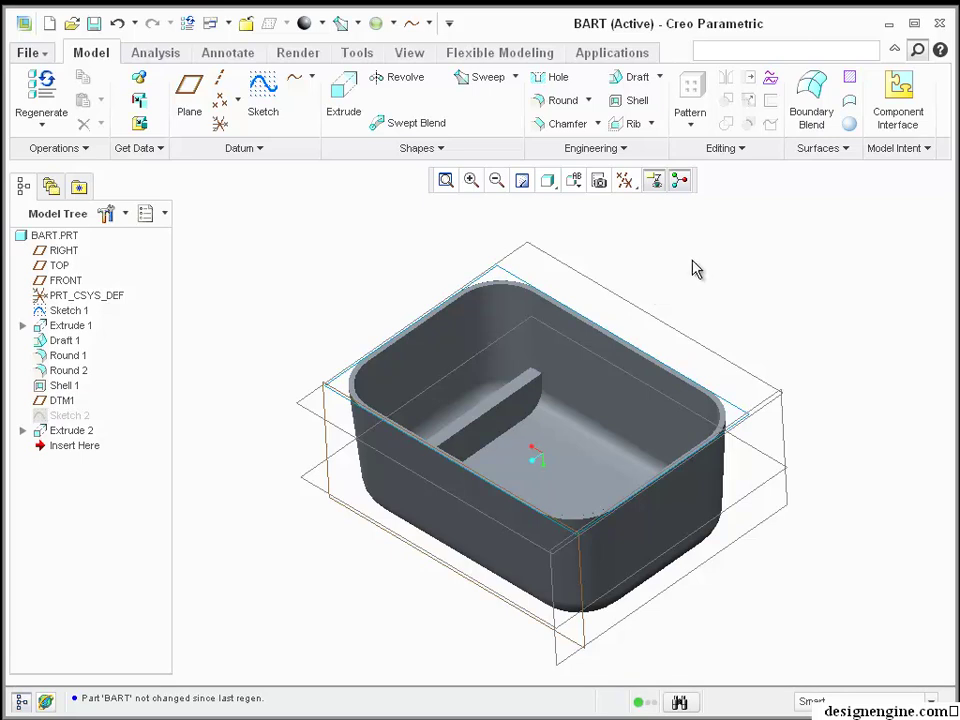
mouse_move(686, 257)
middle_mouse_down()
mouse_move(709, 231)
mouse_move(678, 279)
middle_mouse_up()
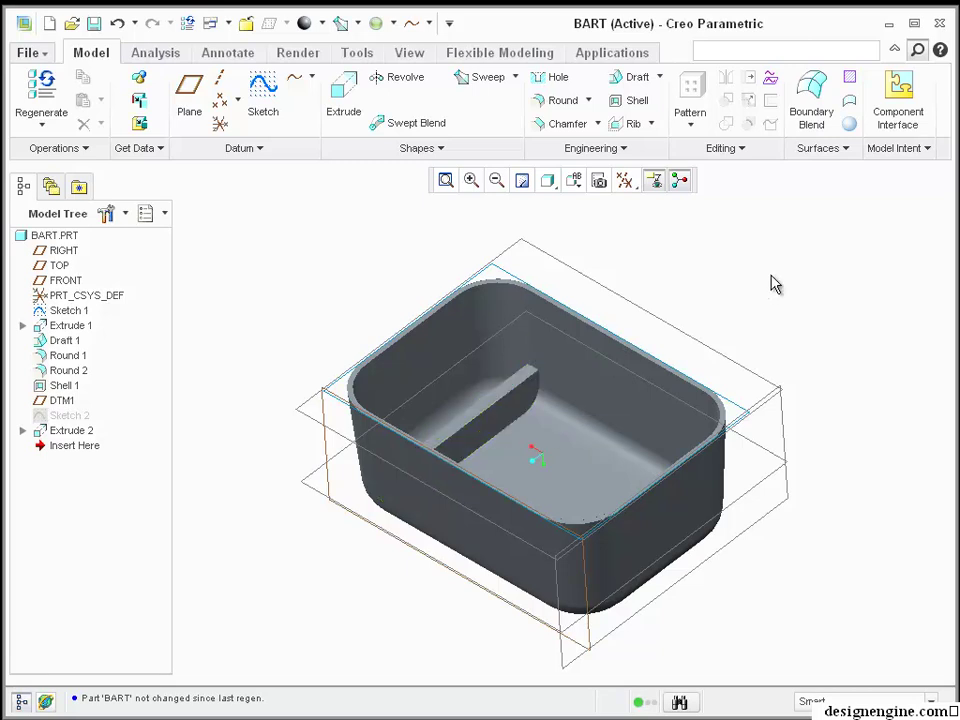
middle_click_drag(775, 285, 739, 283)
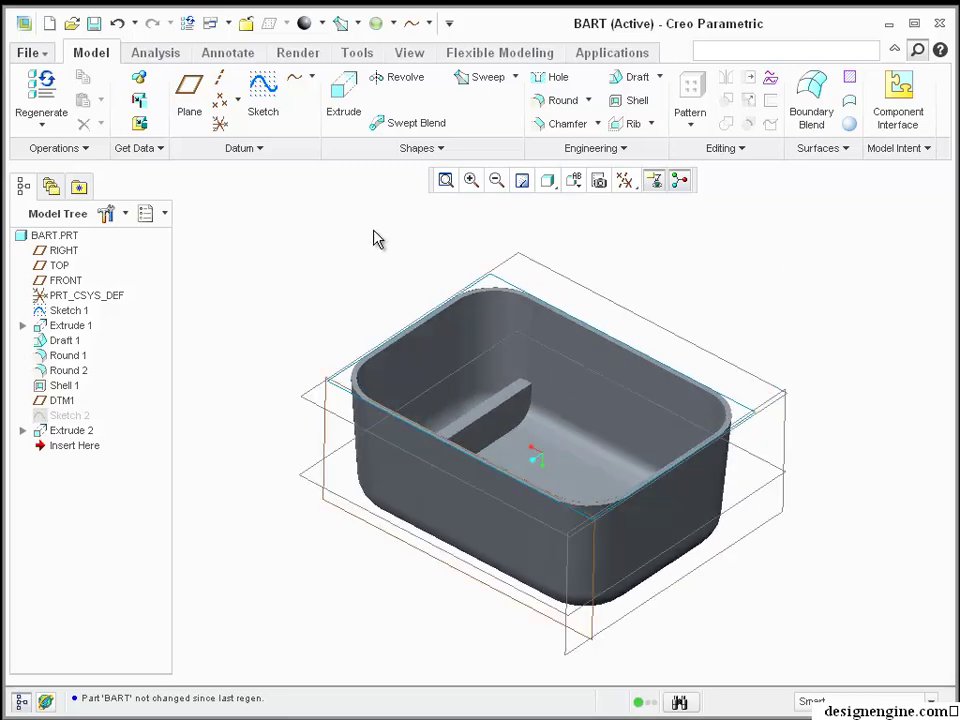
middle_click_drag(372, 227, 336, 274)
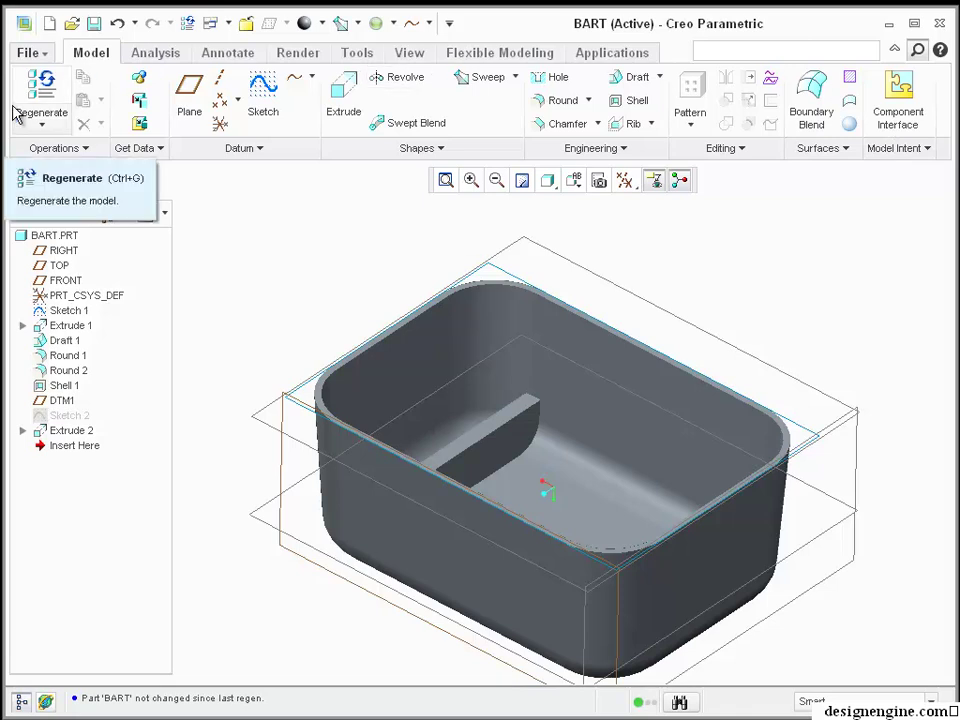
left_click(160, 55)
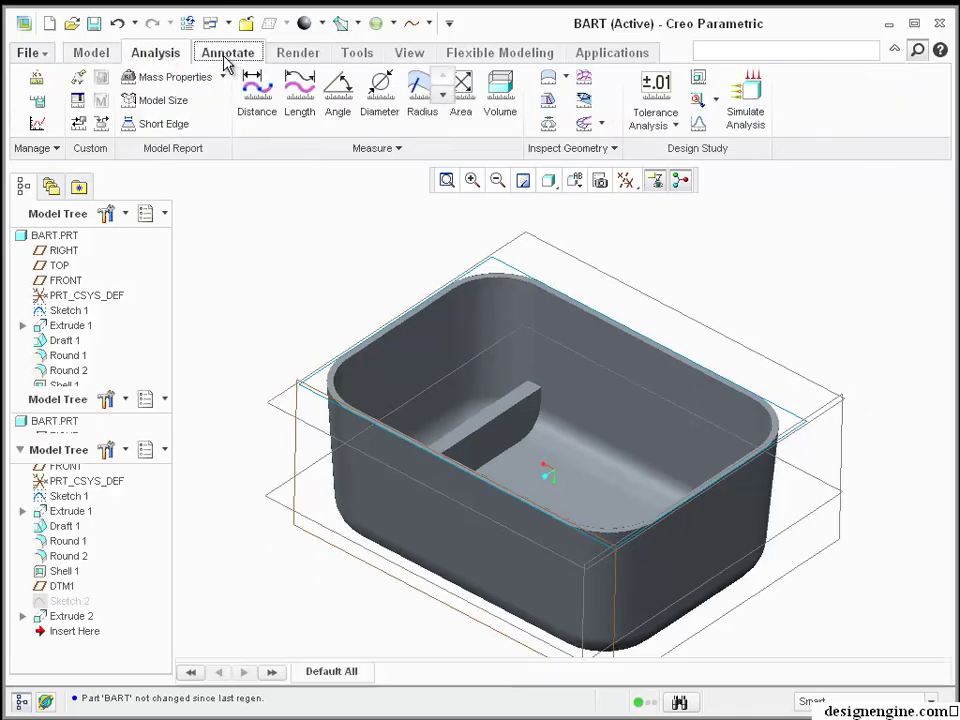
left_click(226, 60)
left_click(308, 52)
left_click(356, 55)
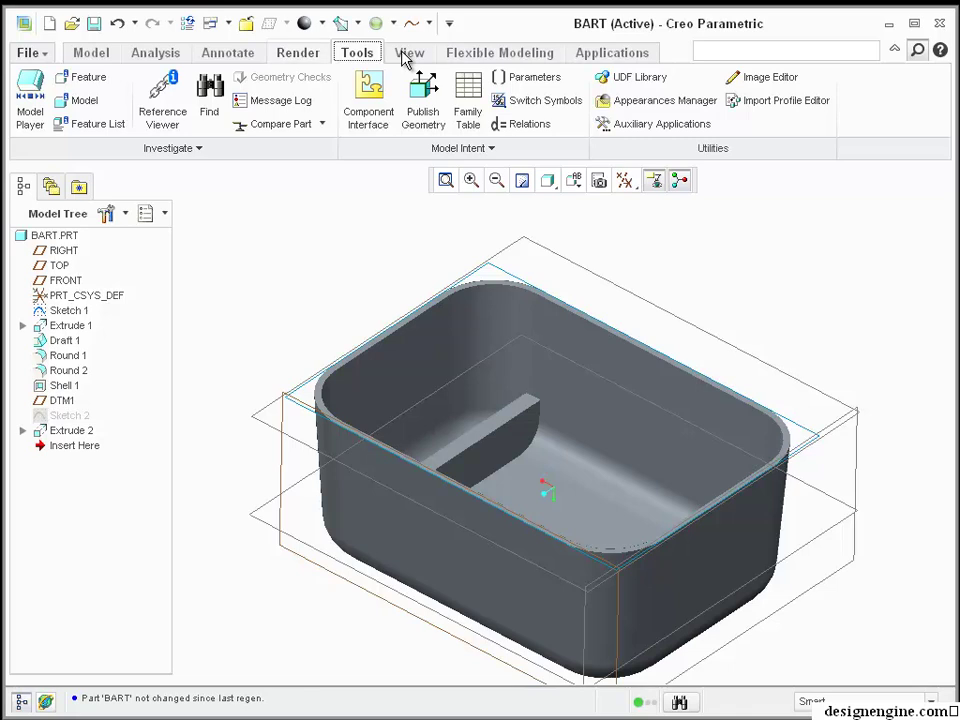
left_click(408, 53)
left_click(482, 53)
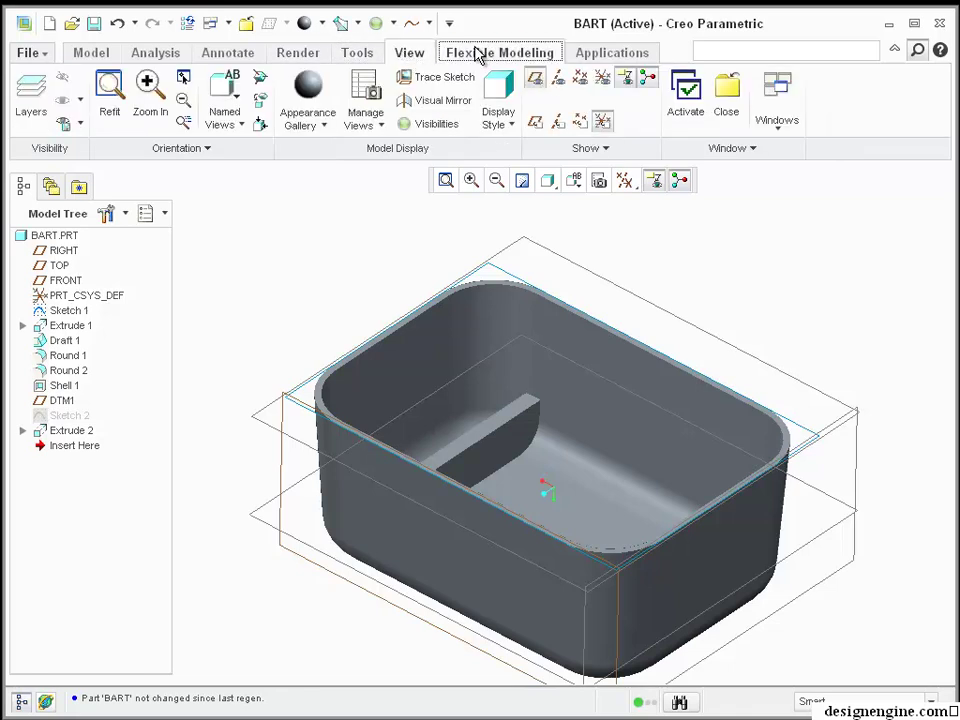
left_click(613, 56)
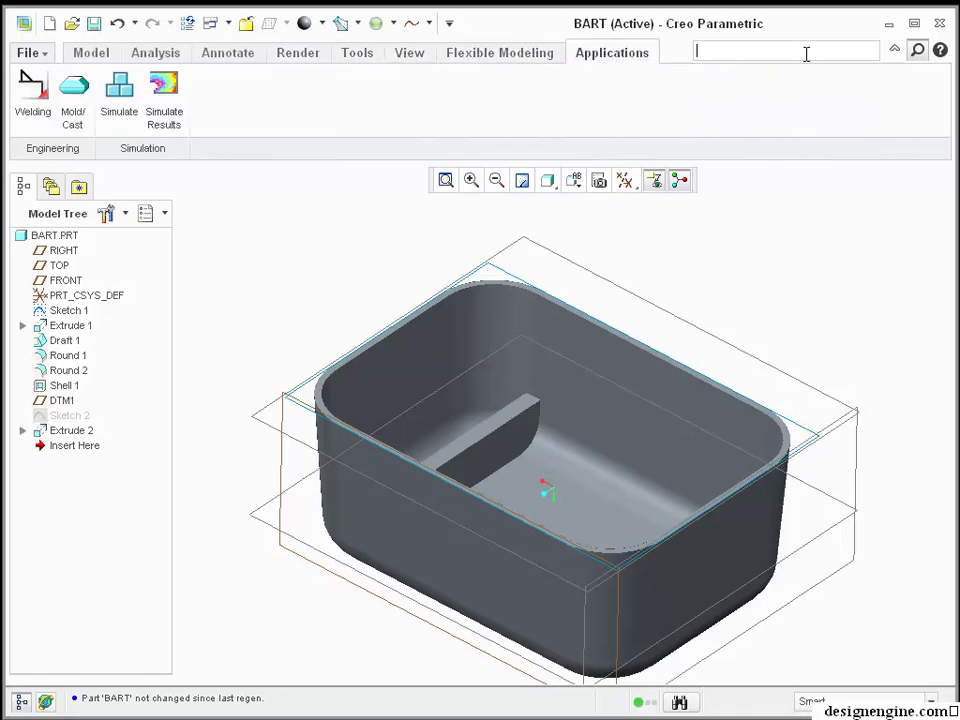
left_click(917, 49)
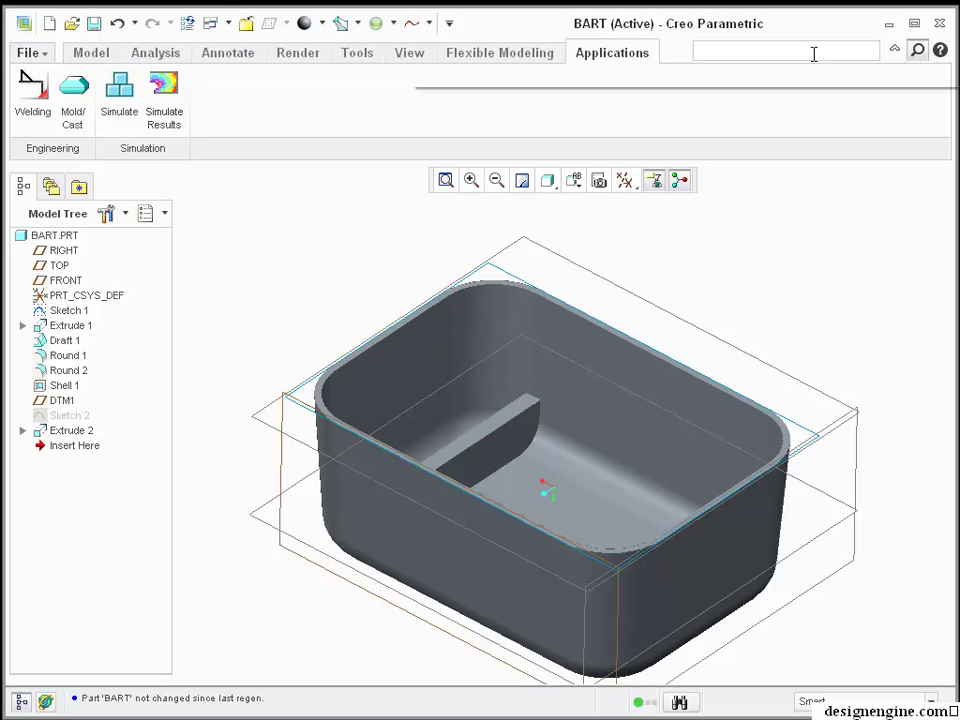
type("param")
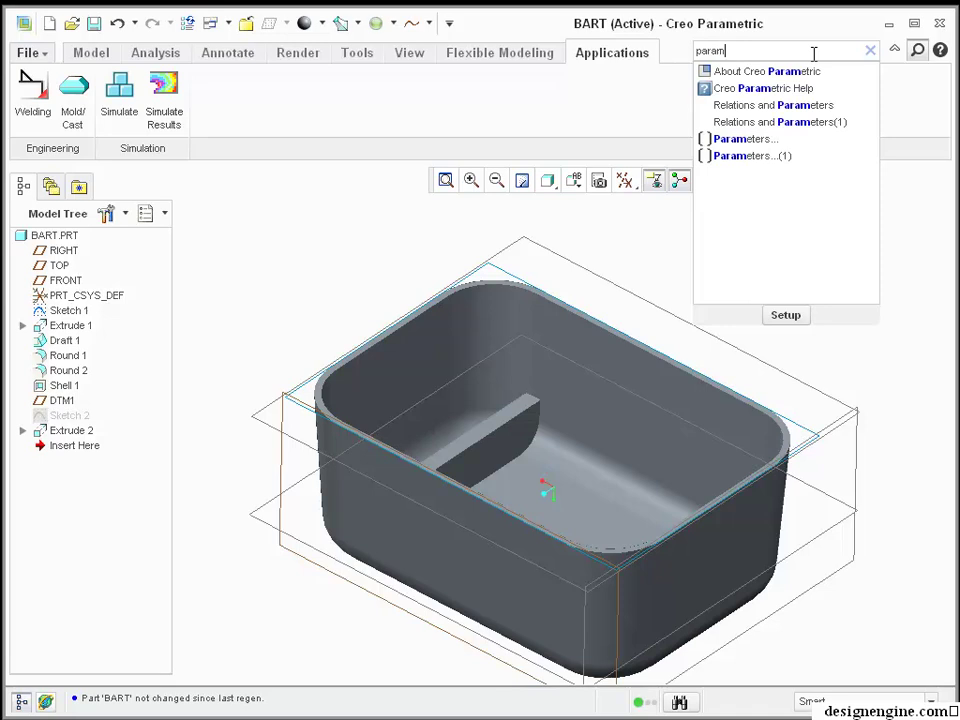
left_click(729, 146)
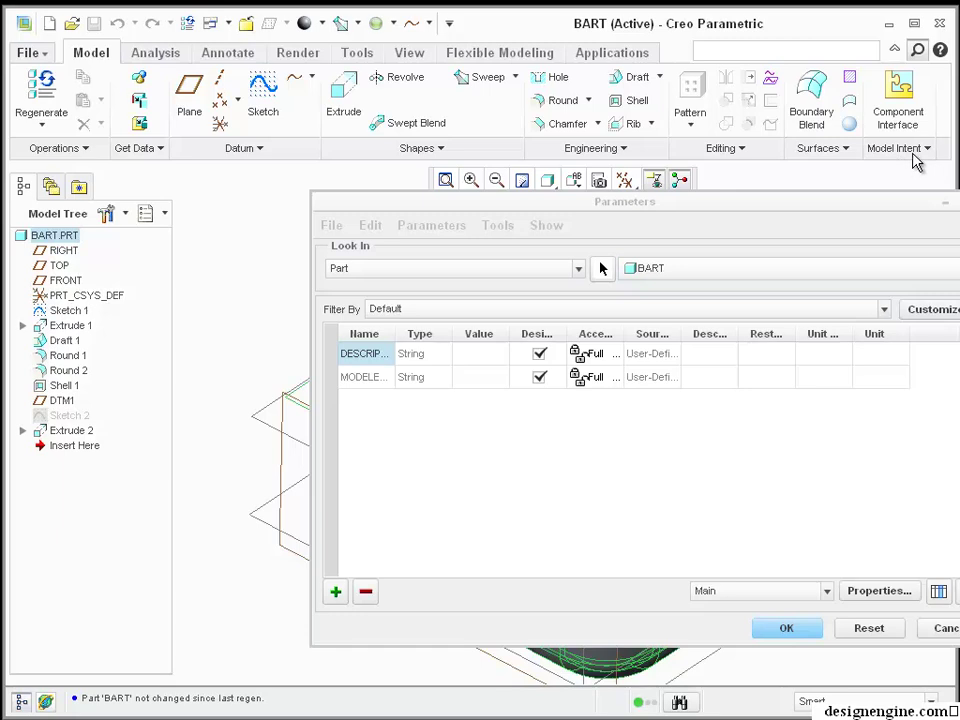
key("Escape")
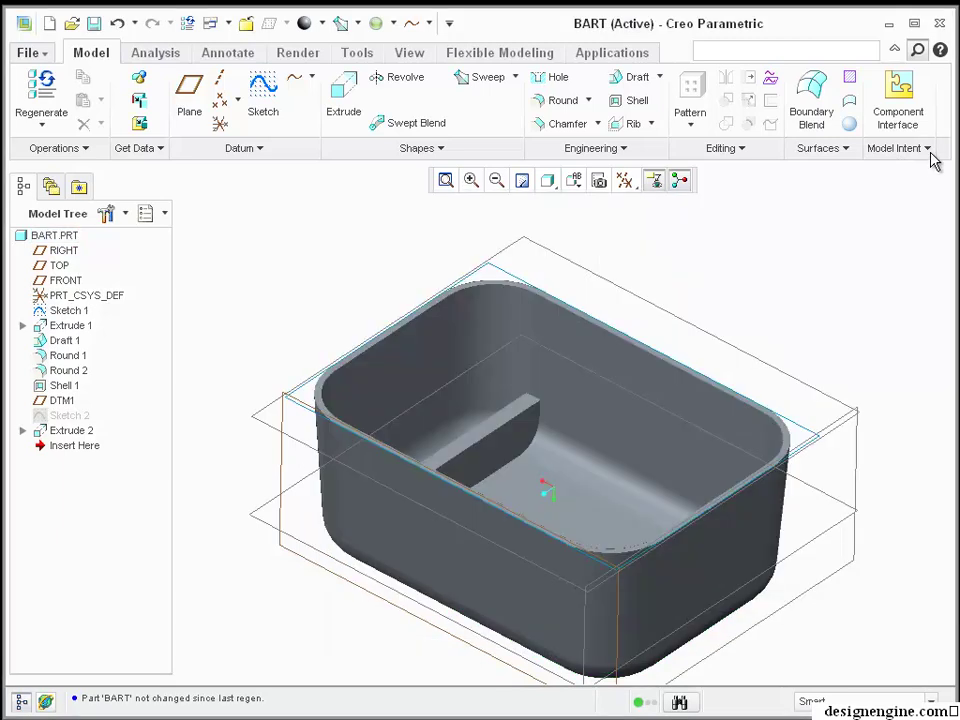
- Create the real-number parameter thk with value 0.09 in BART's Parameters list and apply it
left_click(928, 150)
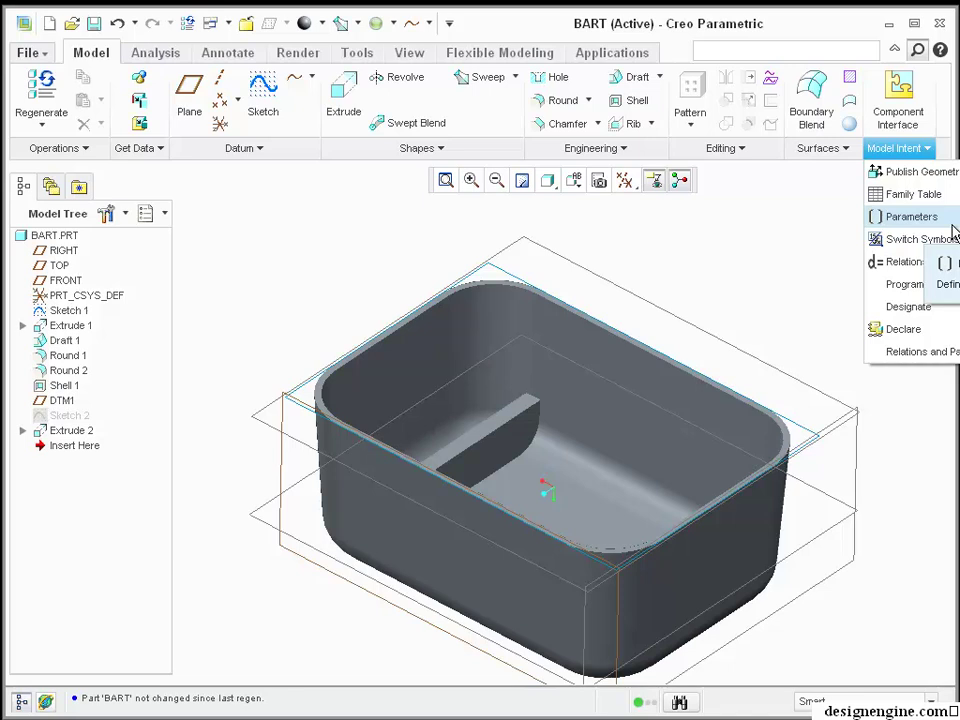
left_click(952, 220)
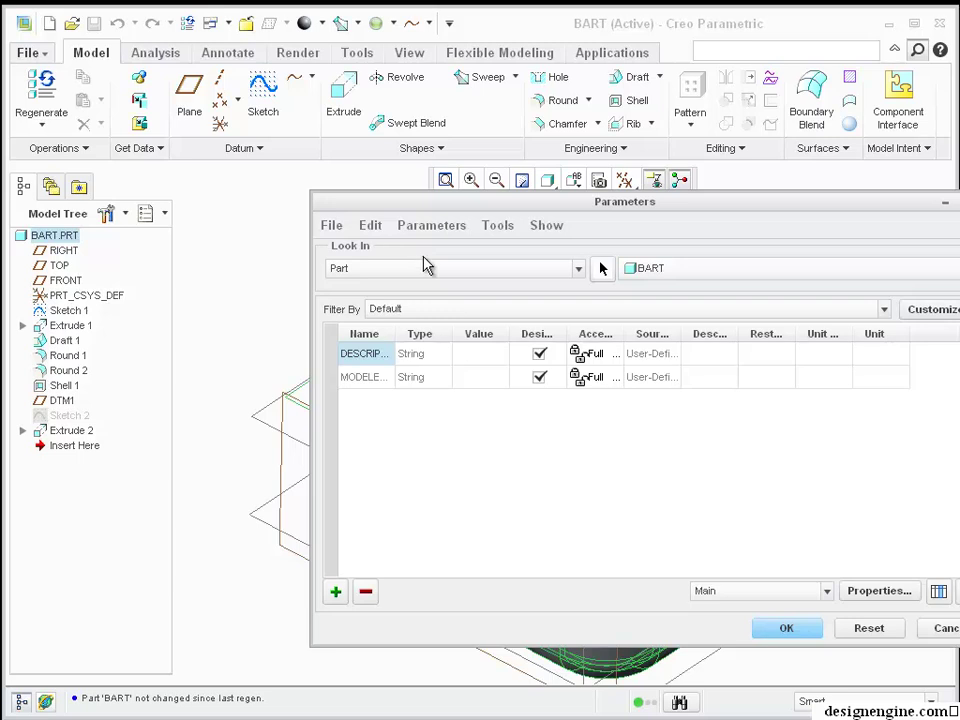
left_click_drag(429, 205, 523, 192)
left_click(429, 578)
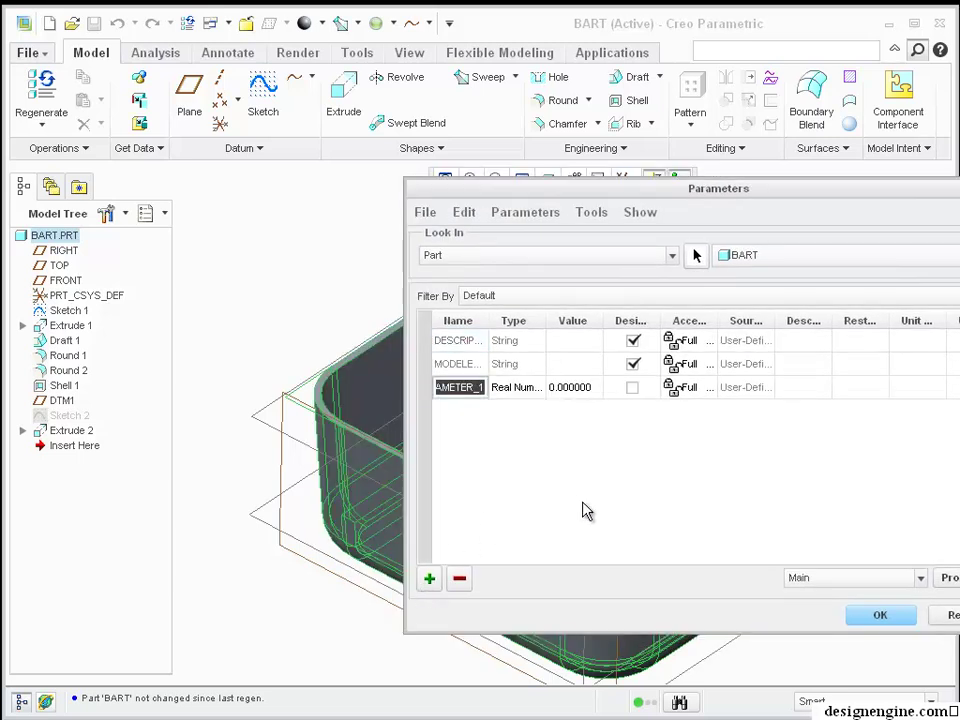
type("thk")
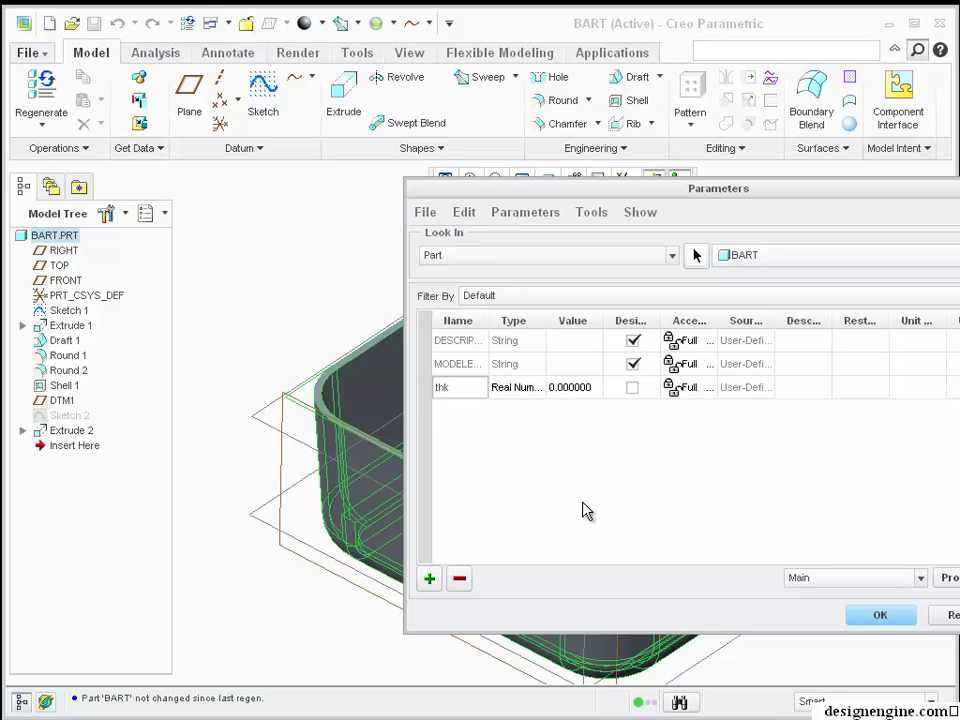
left_click(568, 388)
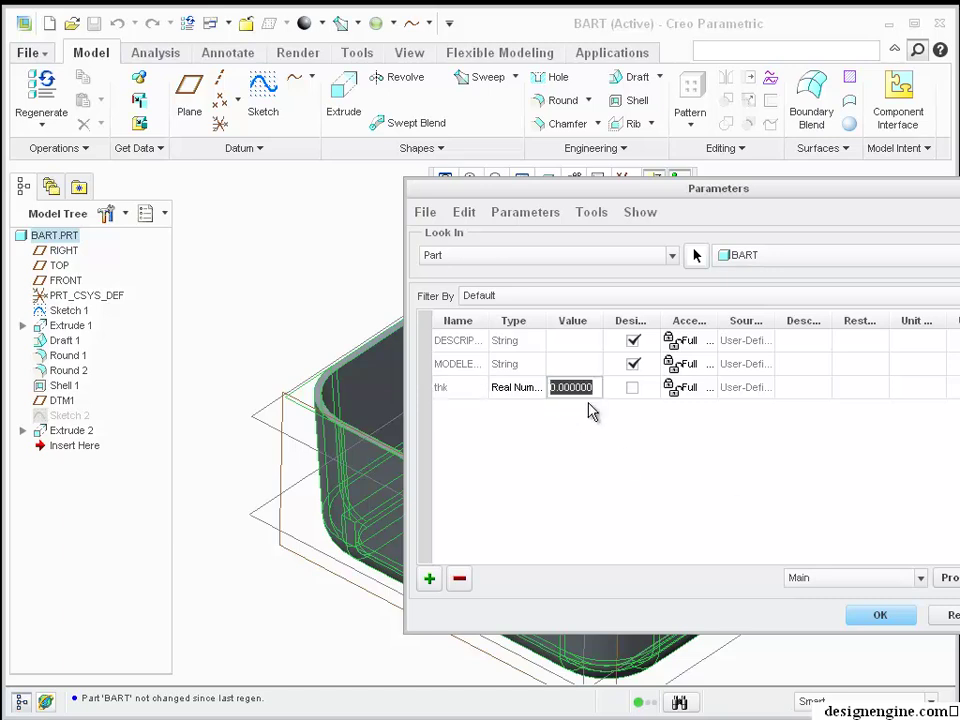
type(".09")
key("Return")
left_click(879, 615)
- Replace Shell 1's 0.08 thickness with thk, accept the relation d9 = thk, and regenerate
left_click(613, 450)
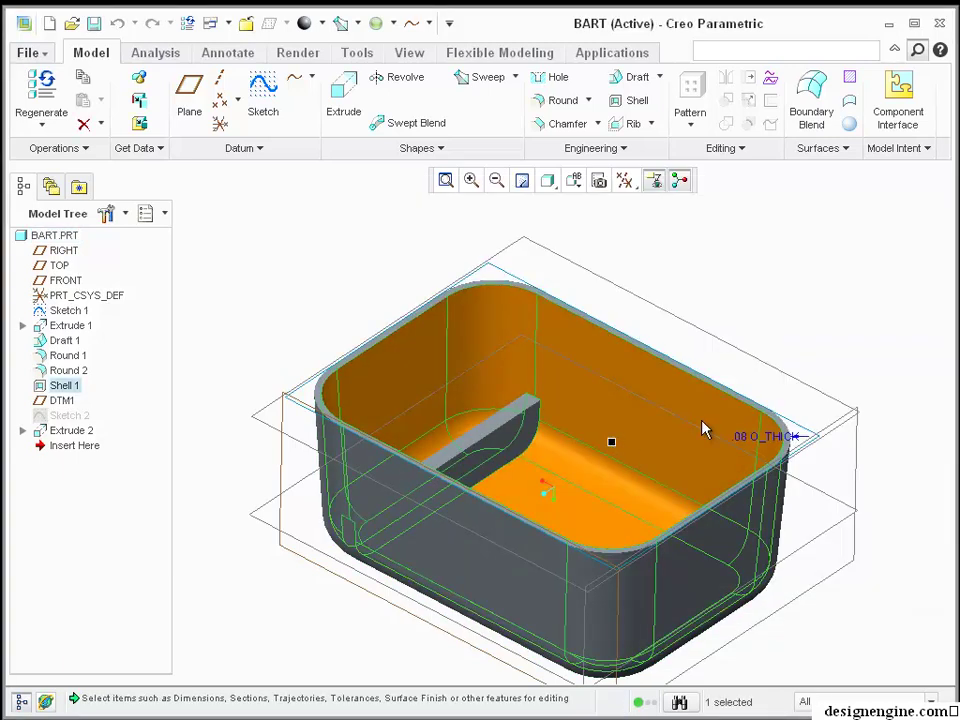
double_click(745, 445)
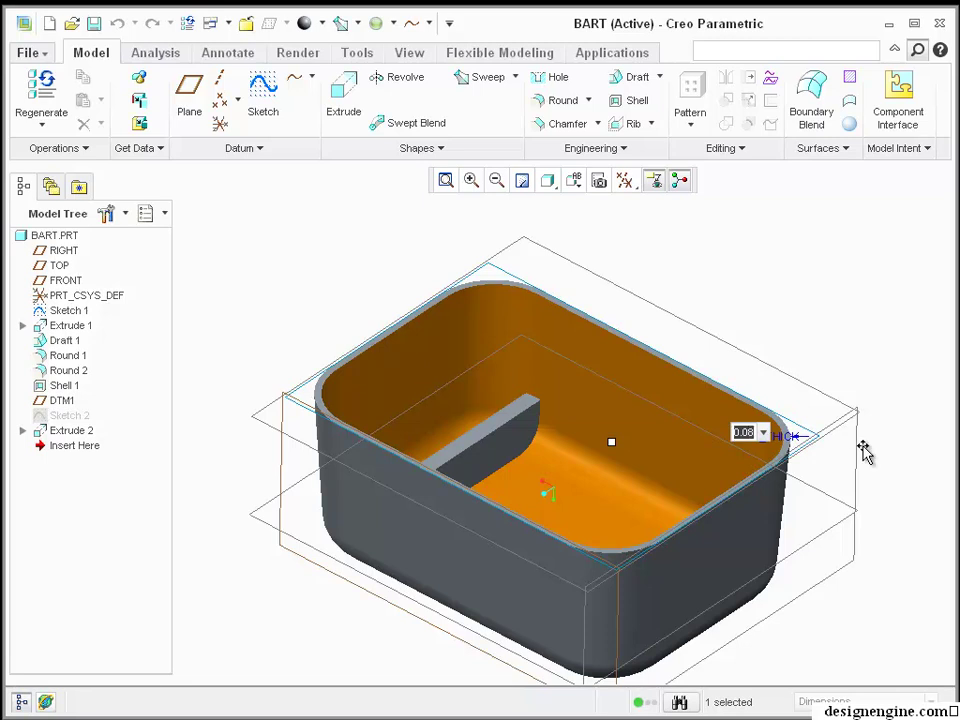
type("thk")
key("Return")
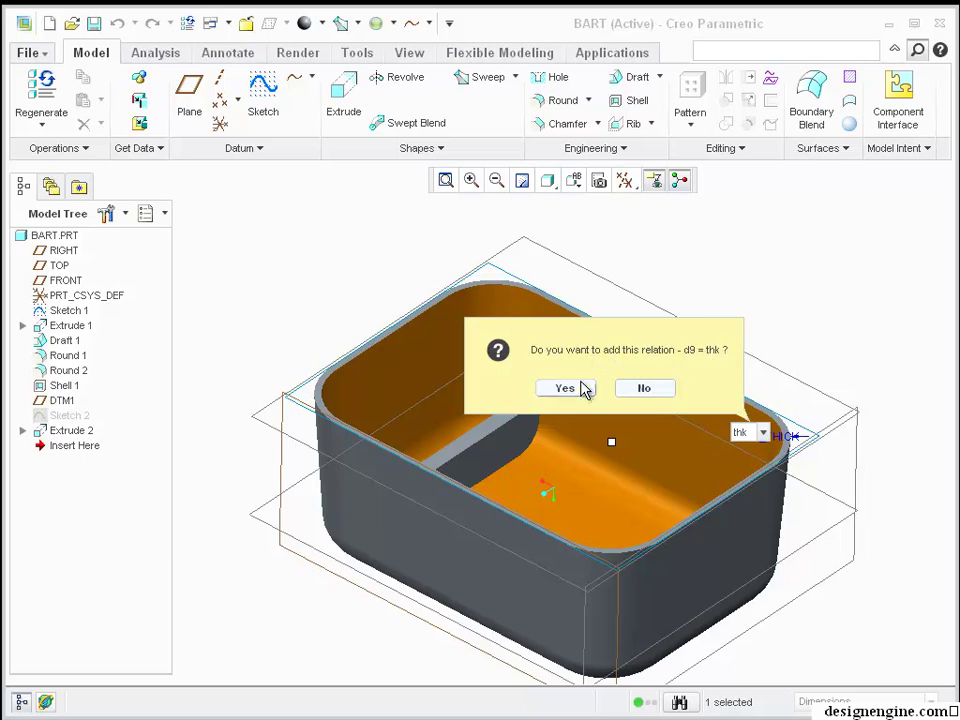
left_click(565, 388)
key("ctrl+g")
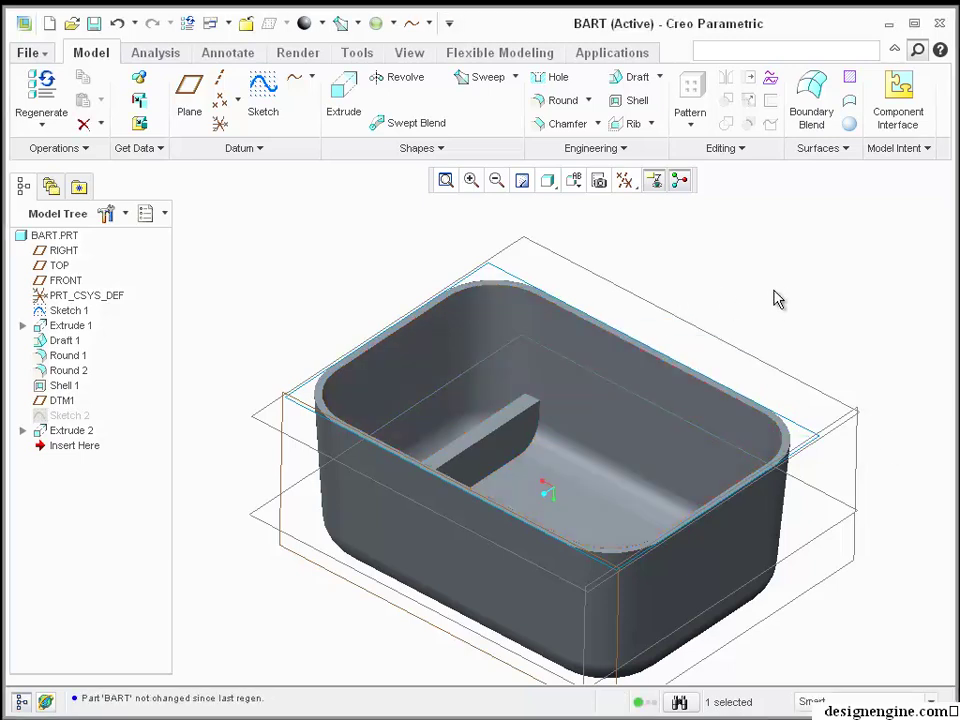
- Orbit the regenerated dish from several angles, ending near a top-down view
mouse_move(784, 298)
middle_mouse_down()
mouse_move(784, 272)
mouse_move(754, 279)
mouse_move(749, 260)
mouse_move(790, 266)
mouse_move(782, 253)
mouse_move(770, 268)
middle_mouse_up()
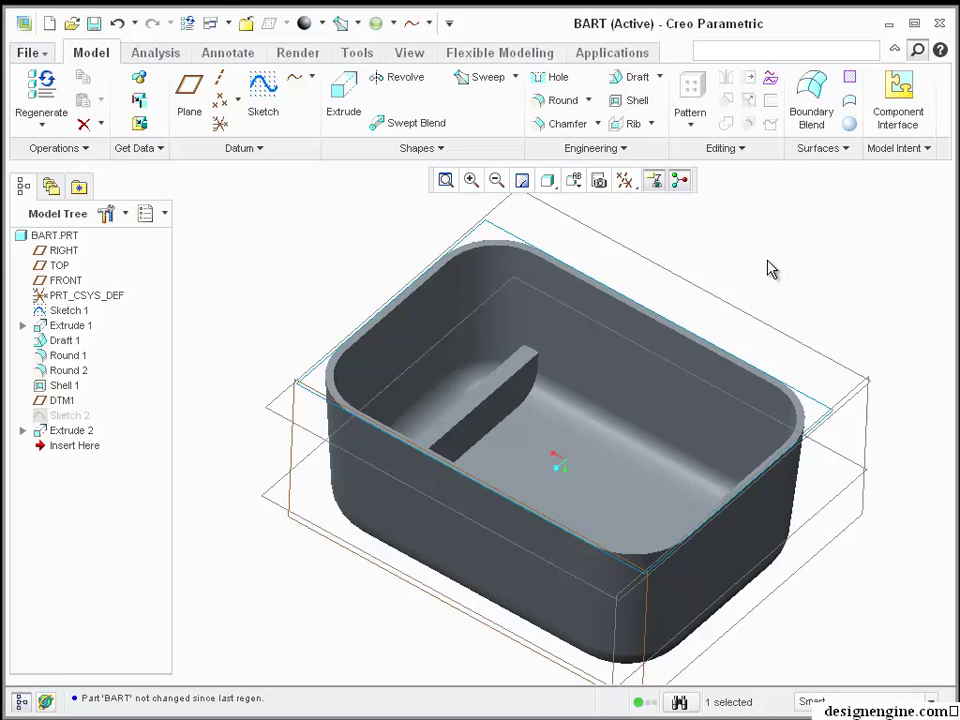
mouse_move(770, 268)
middle_mouse_down()
mouse_move(765, 285)
mouse_move(776, 251)
mouse_move(780, 259)
mouse_move(763, 240)
mouse_move(746, 259)
mouse_move(752, 276)
middle_mouse_up()
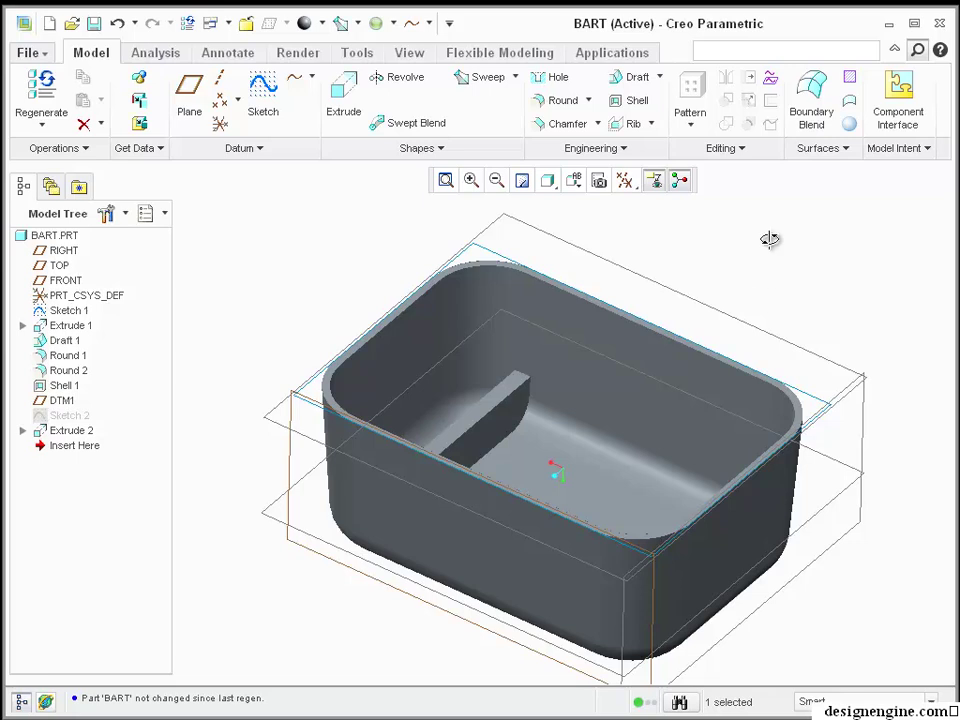
mouse_move(769, 239)
middle_mouse_down()
mouse_move(759, 214)
mouse_move(769, 249)
middle_mouse_up()
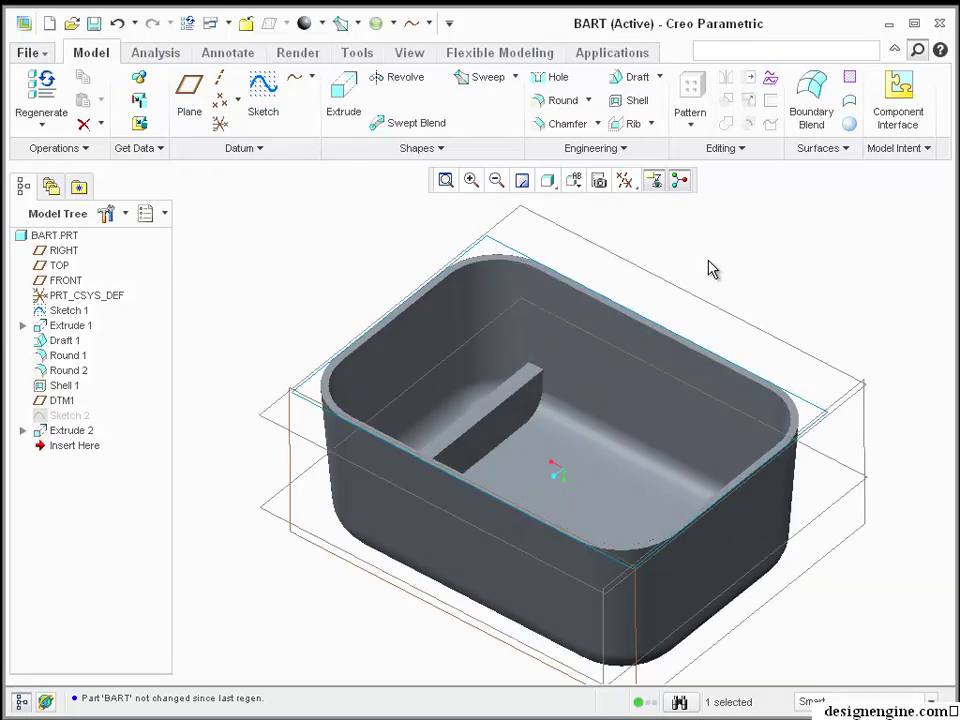
- Set the rib's thickness to thk*.7, accepting the relation d12 = thk*.7
double_click(521, 403)
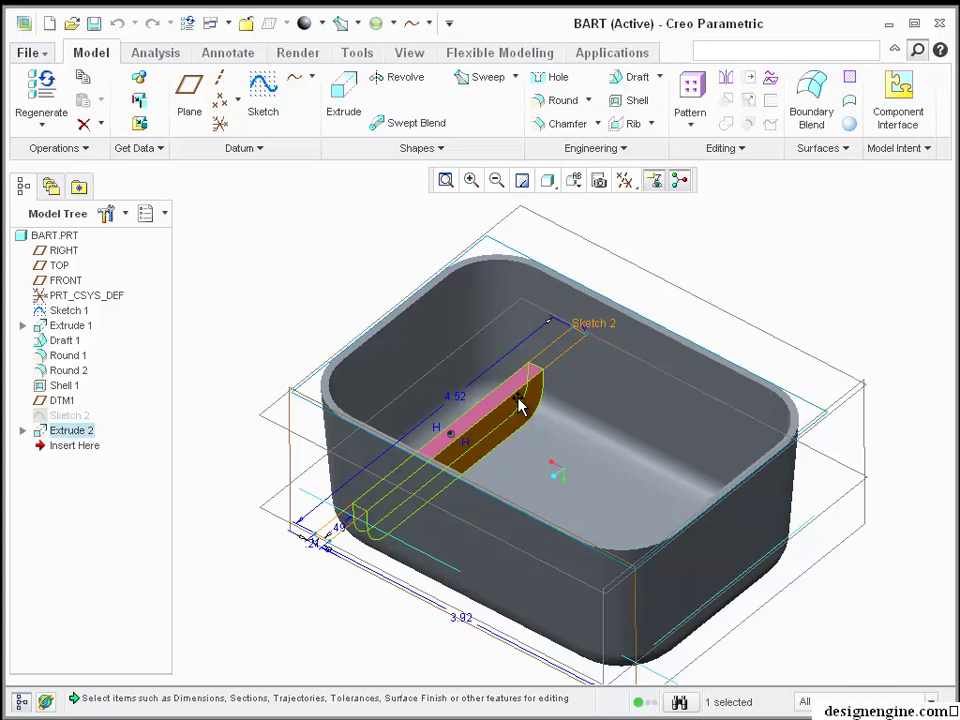
scroll(330, 535, "down", 3)
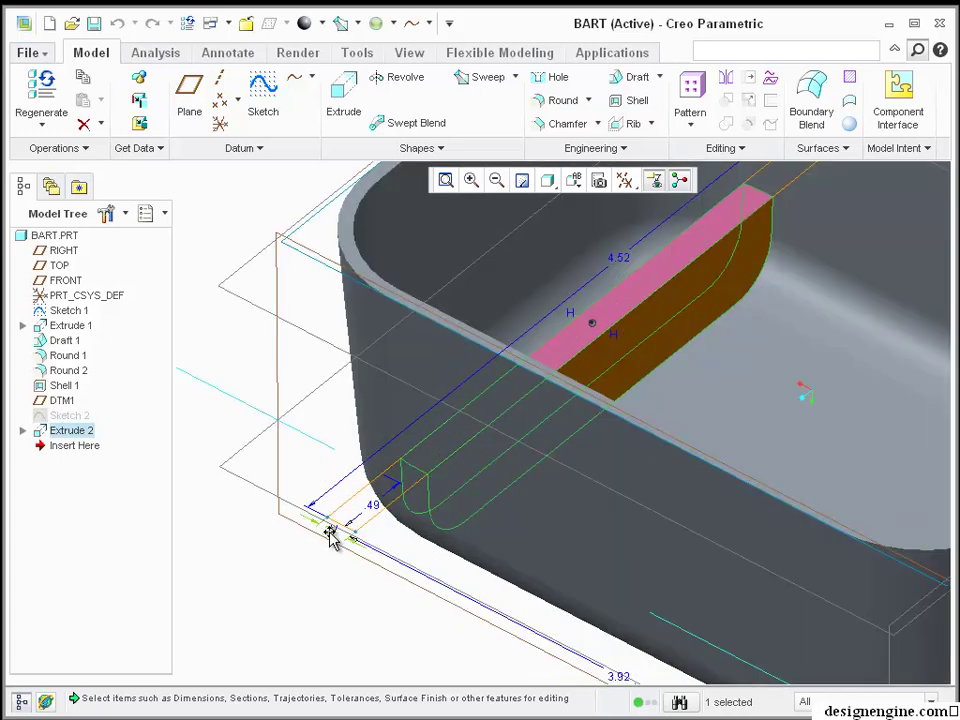
double_click(330, 535)
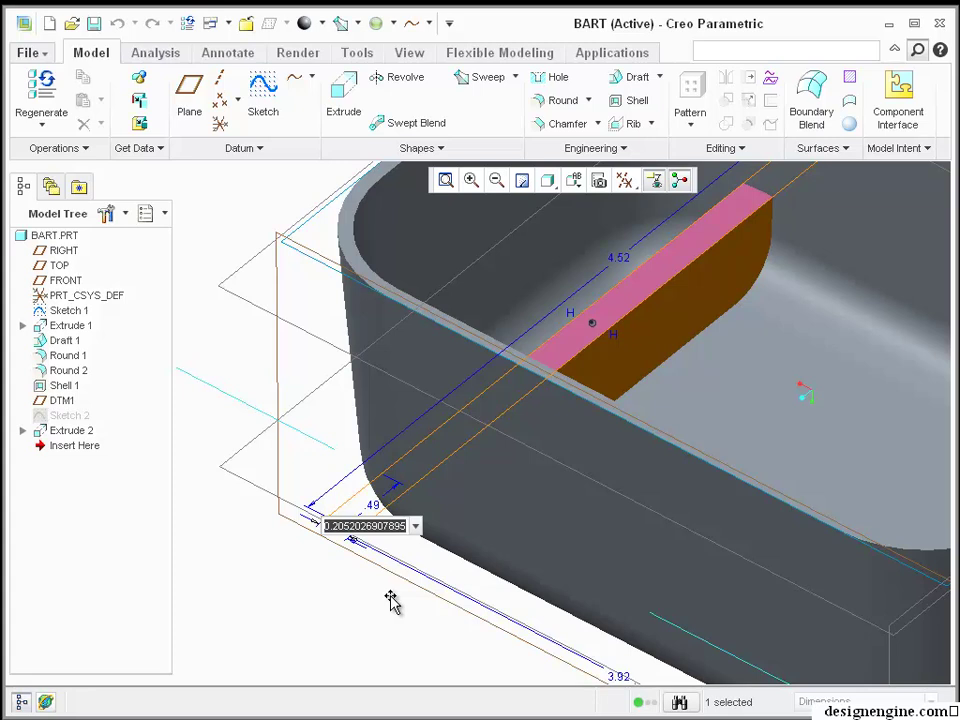
type("thk*.7")
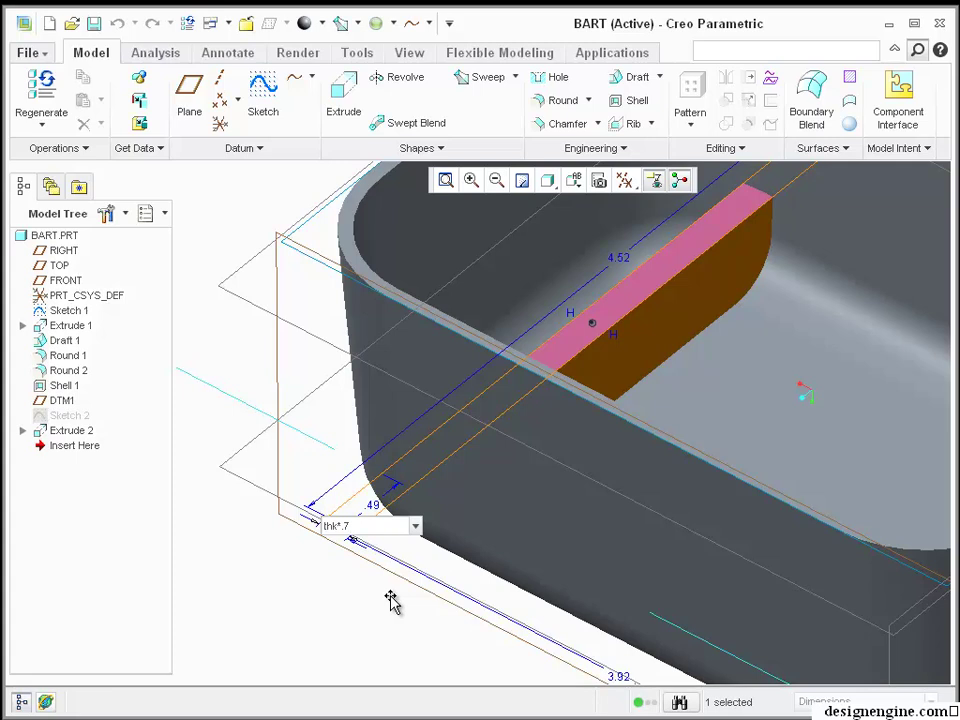
key("Return")
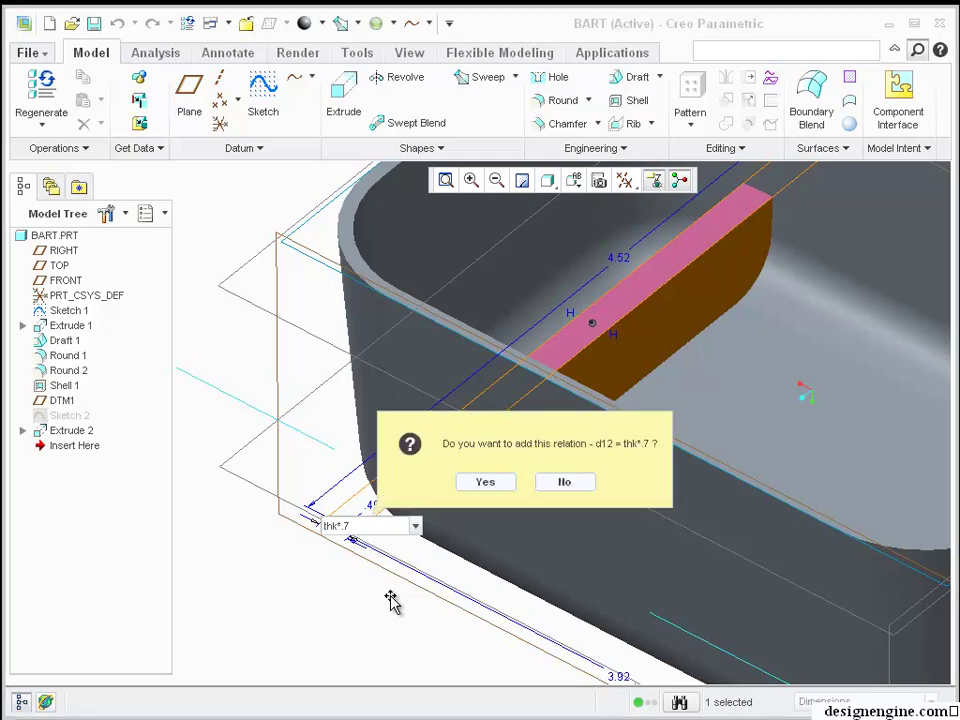
left_click(485, 481)
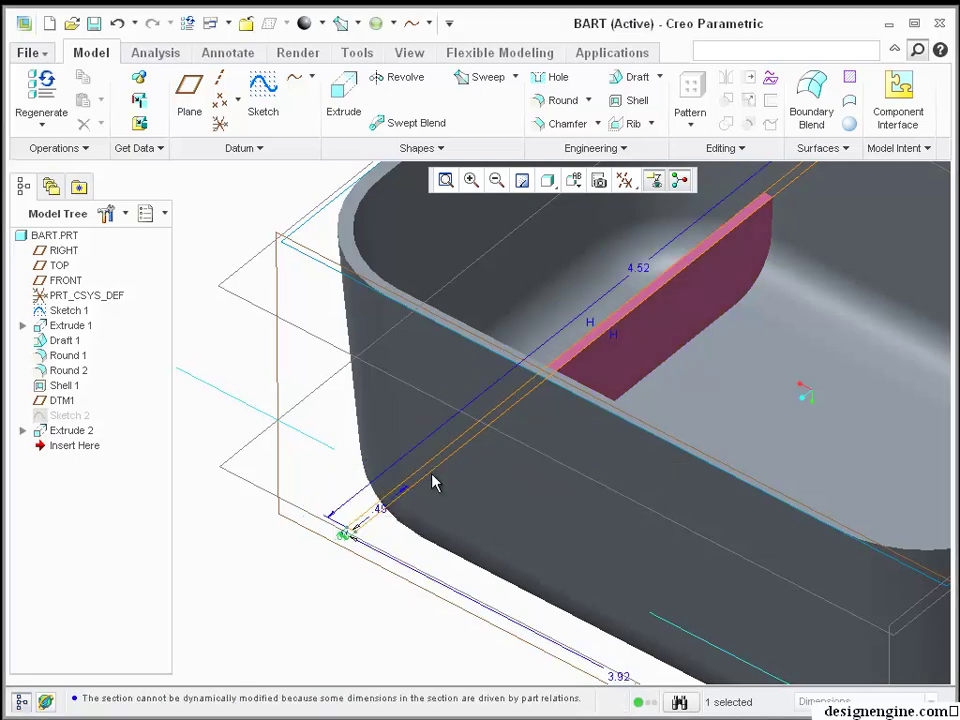
- Change DTM1's offset dimension to 1.6 and regenerate the part
key("ctrl+d")
middle_click_drag(557, 336, 636, 265)
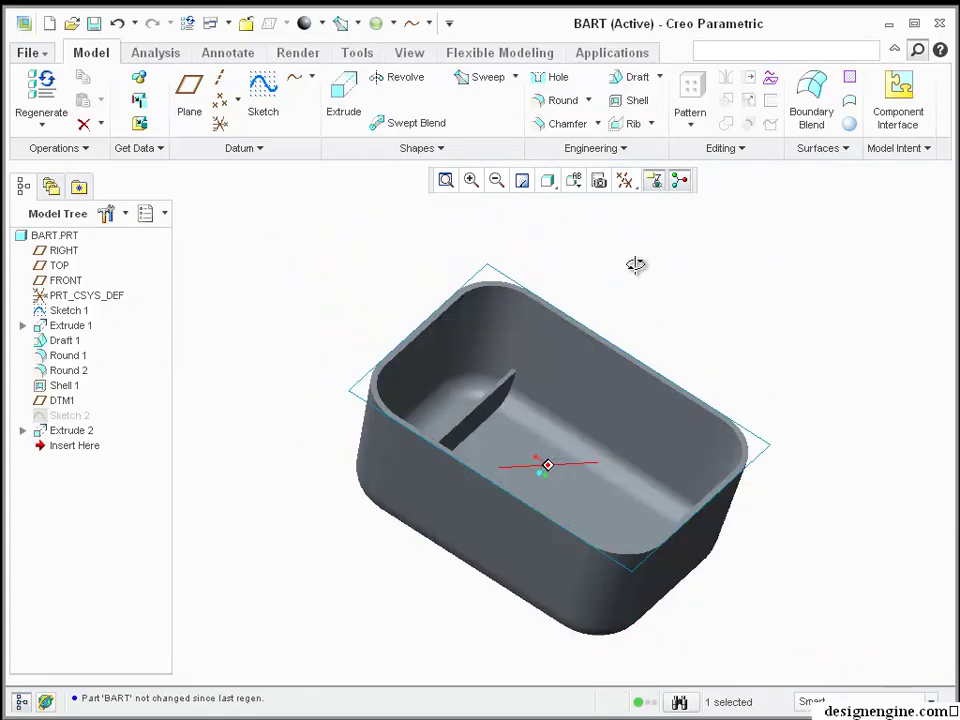
key("ctrl+d")
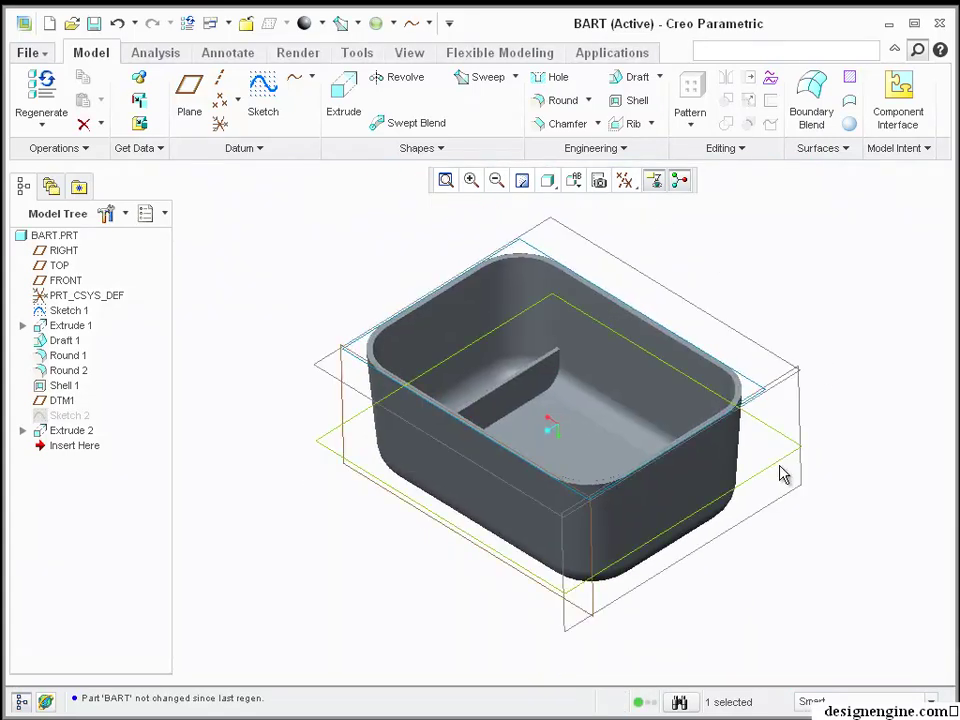
double_click(783, 475)
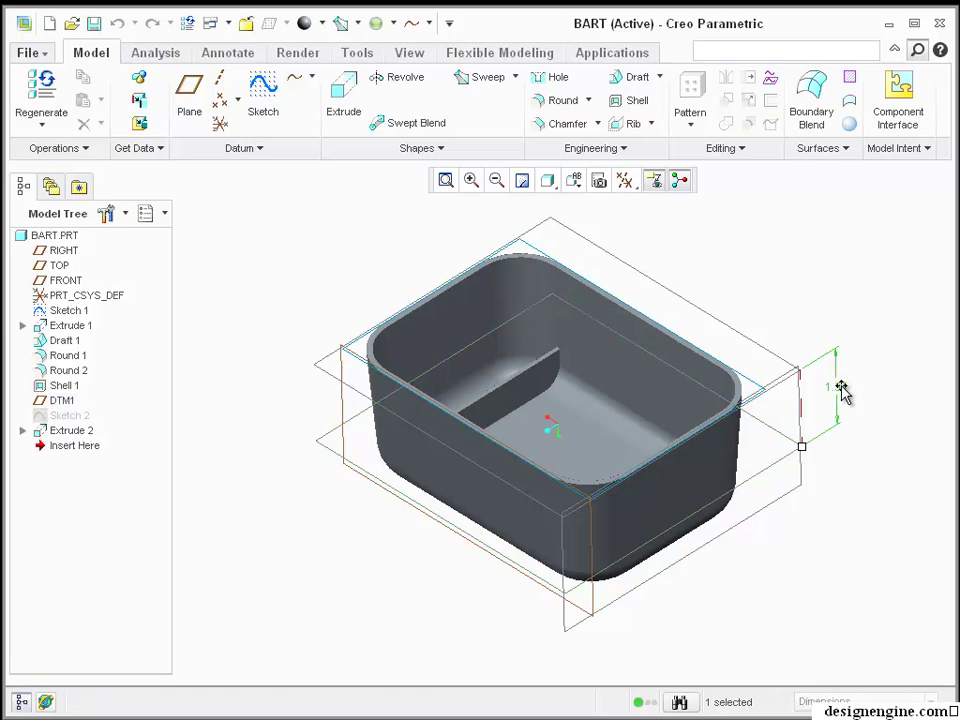
double_click(840, 388)
type("1.6")
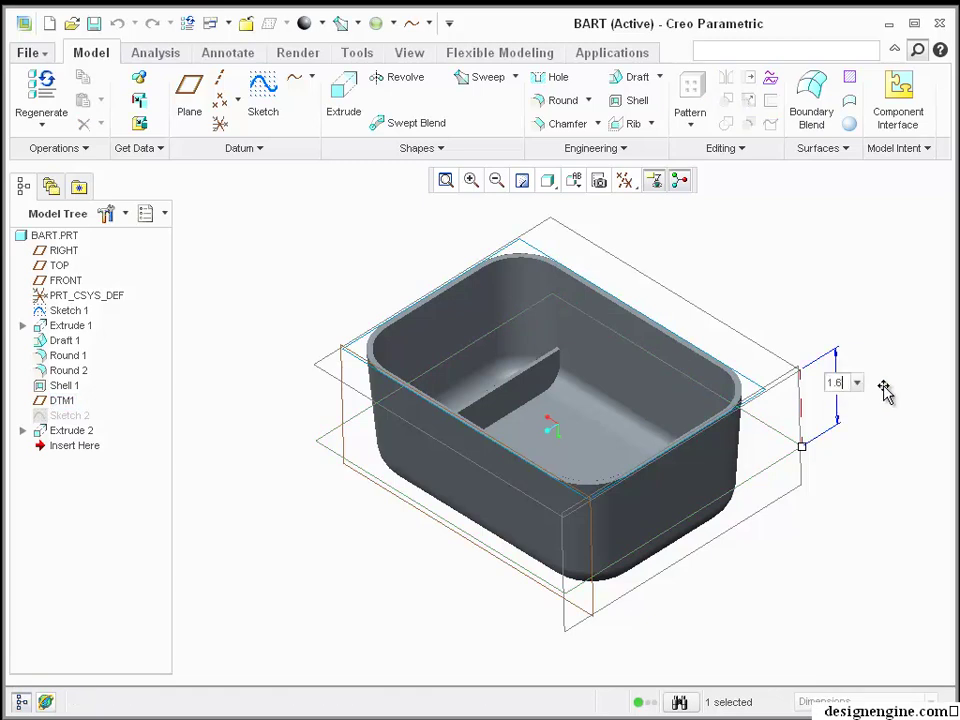
key("Return")
middle_click(885, 394)
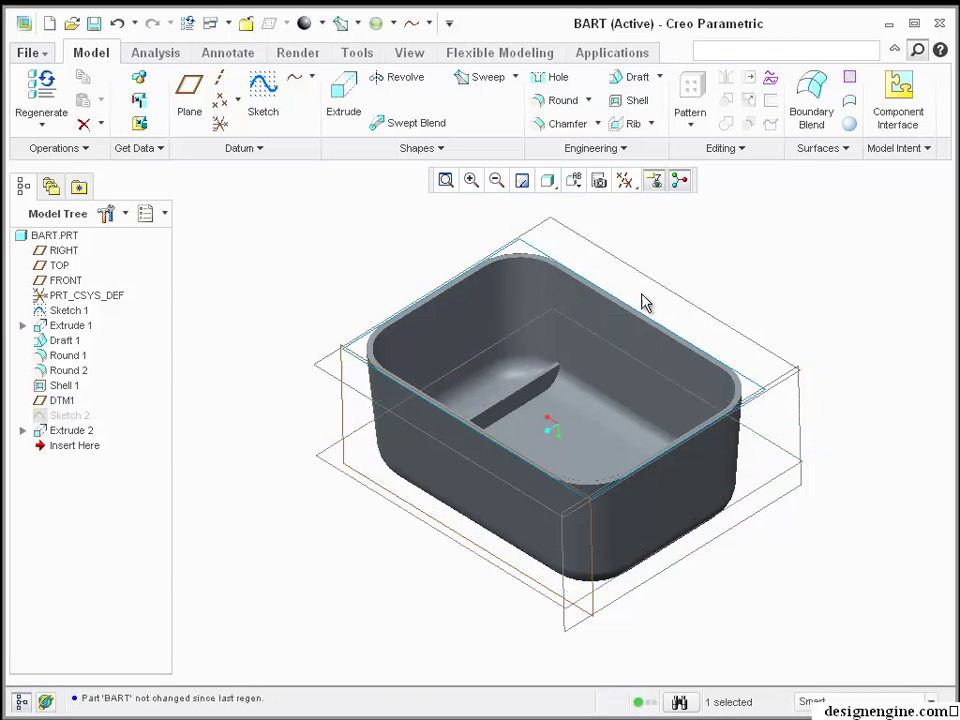
- Start a Dimension-type pattern of the rib, picking the 3.92 dimension to drive it
left_click(540, 385)
right_click(541, 386)
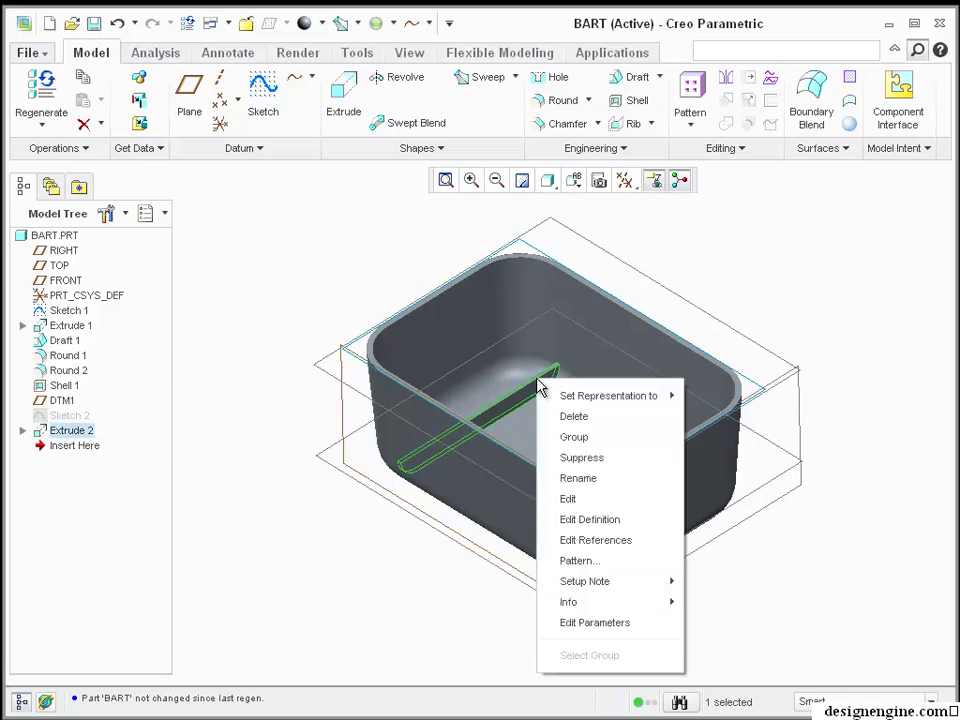
left_click(586, 563)
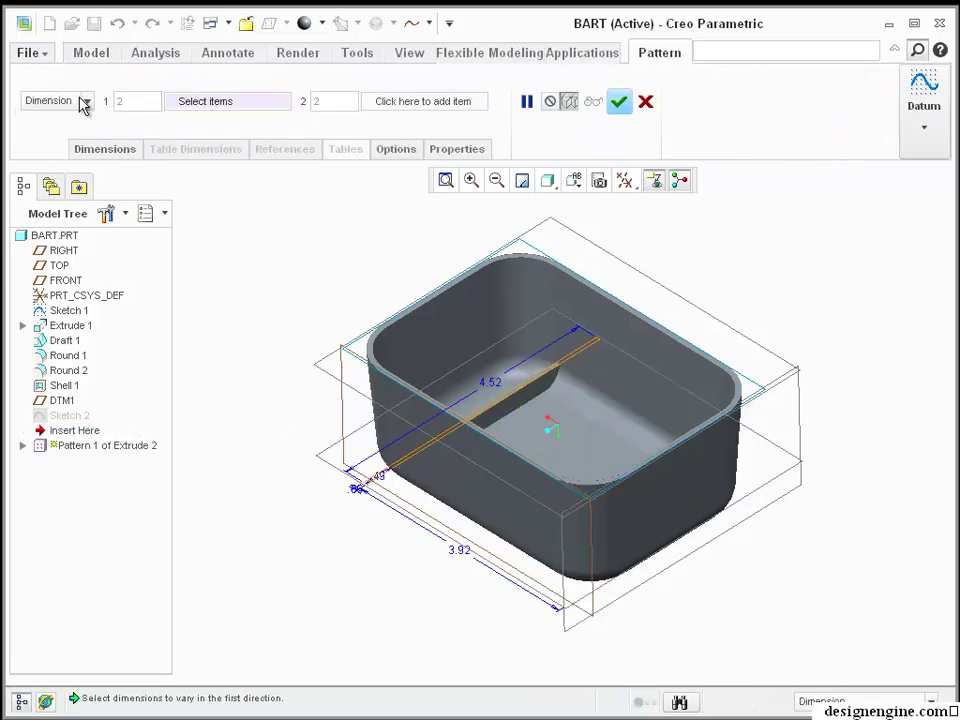
left_click(86, 101)
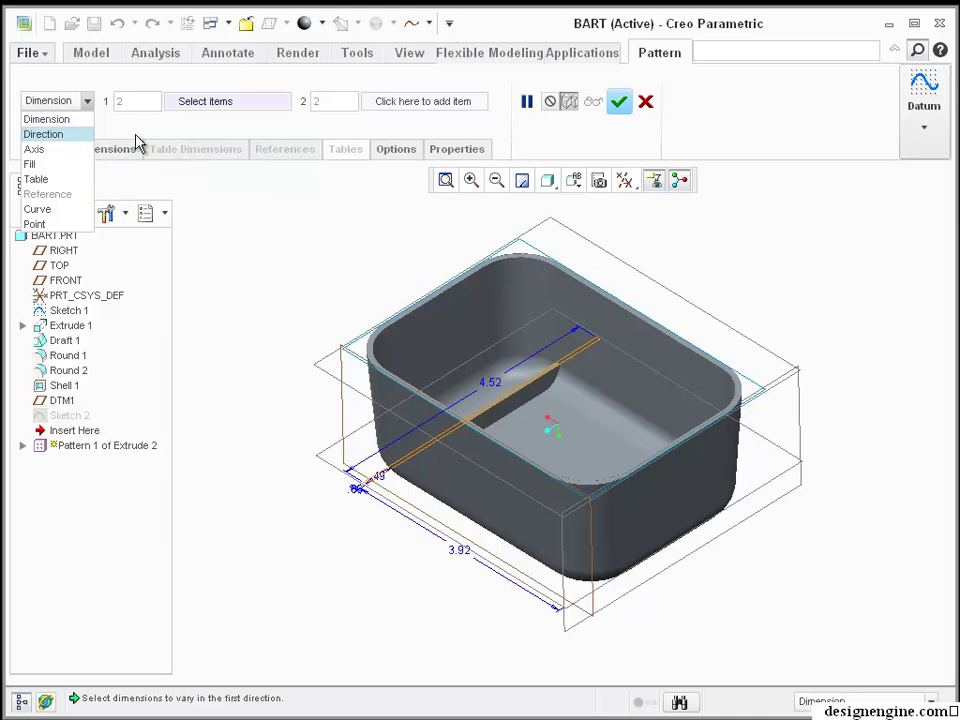
left_click(101, 101)
left_click(90, 101)
left_click(244, 242)
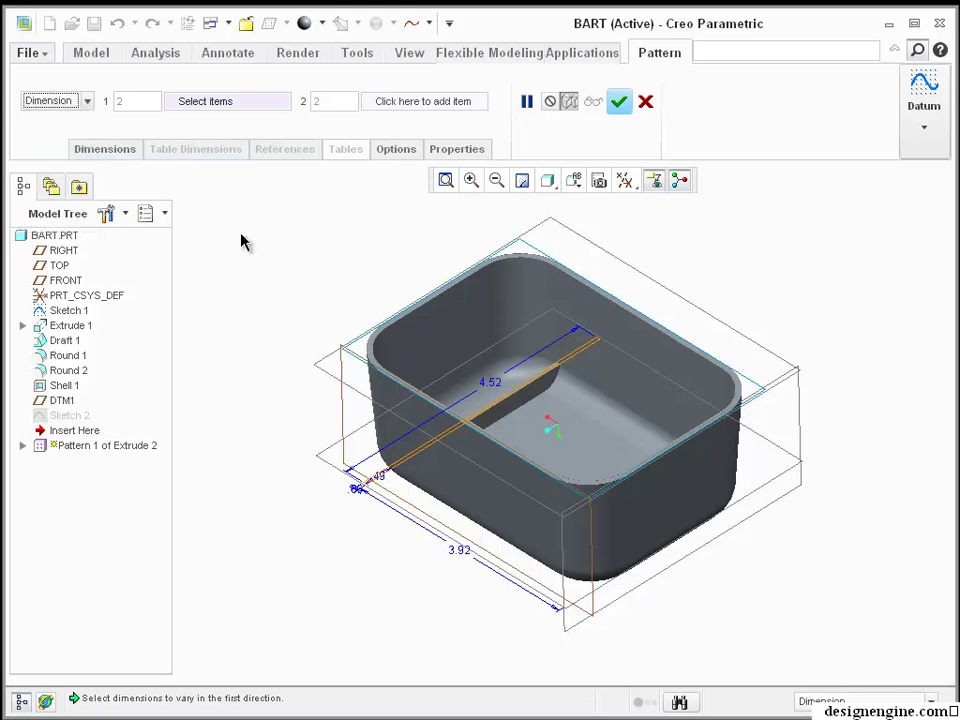
left_click(456, 556)
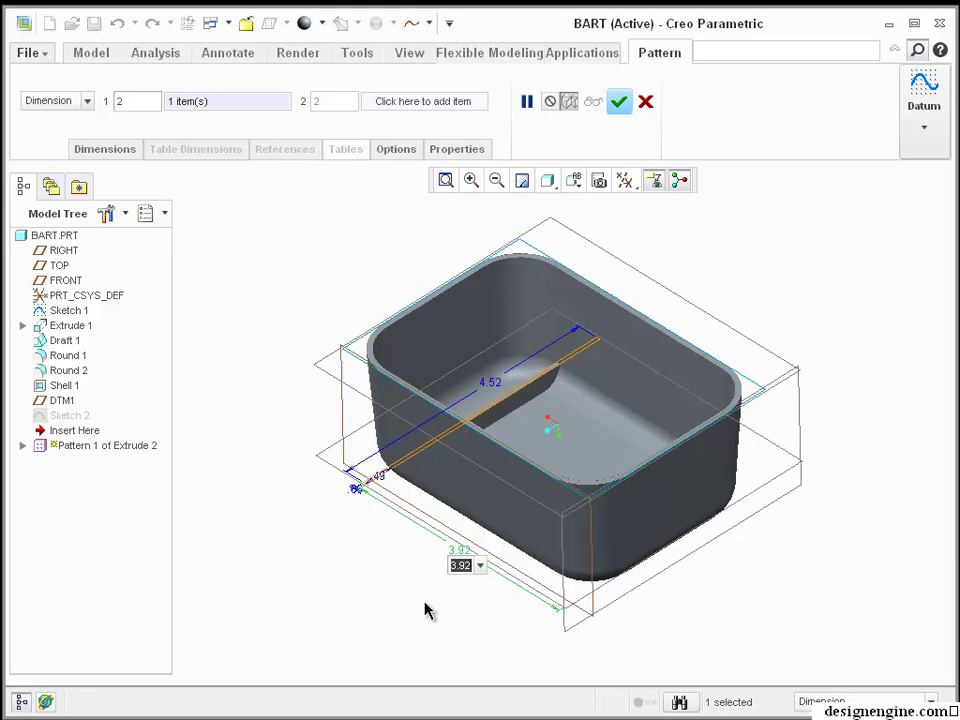
- Give the pattern a -1 increment and six members, then check the preview
type("-1")
key("Return")
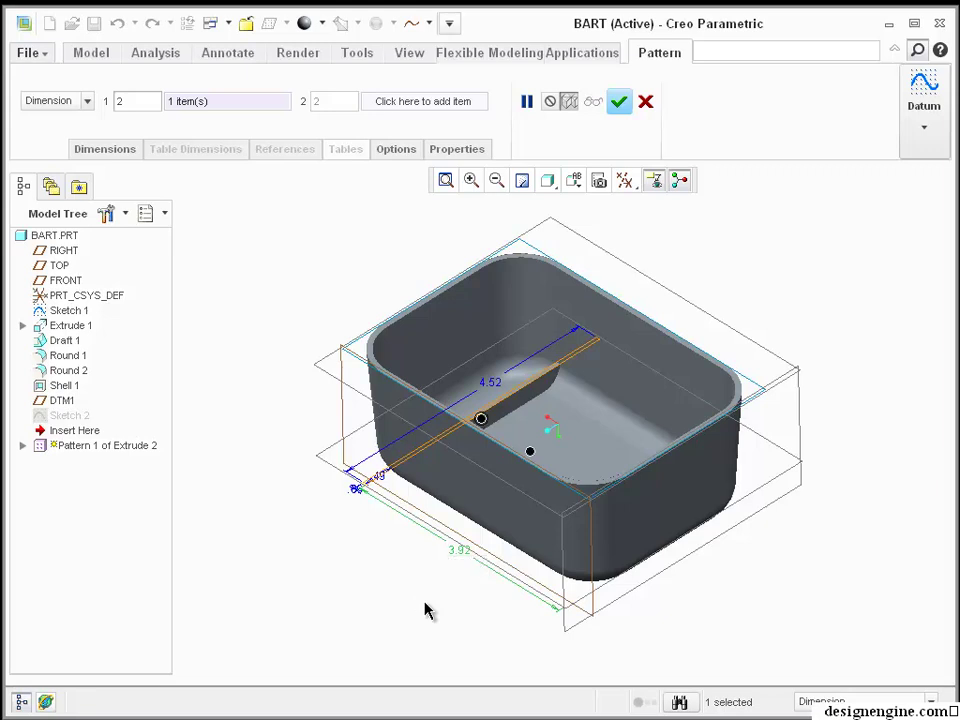
double_click(125, 101)
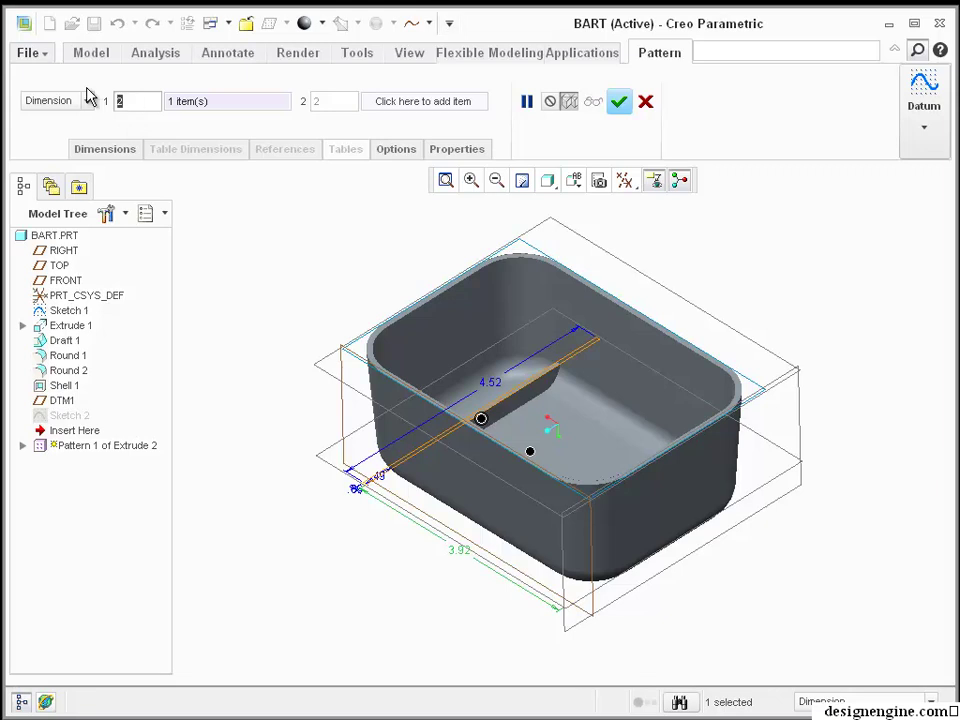
type("6")
key("Return")
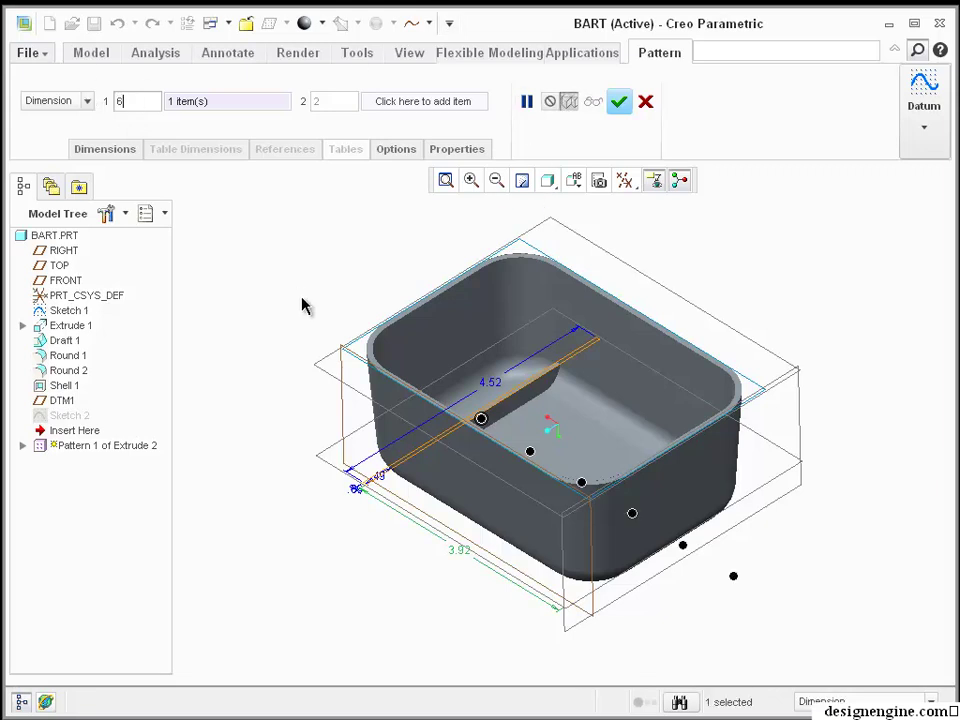
middle_click_drag(306, 306, 336, 369)
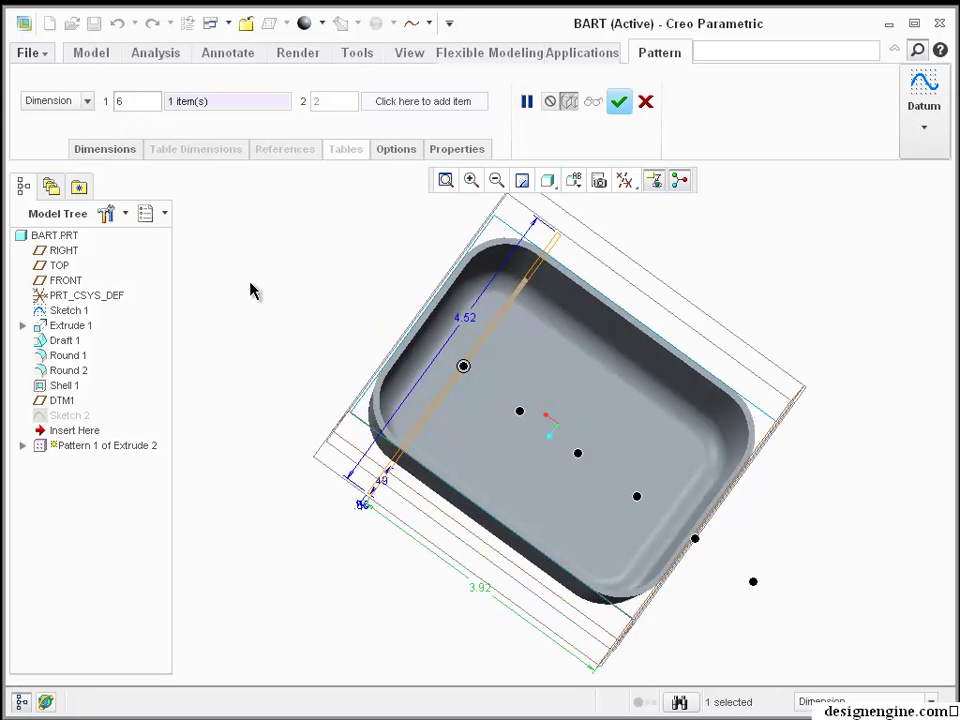
middle_click_drag(252, 290, 249, 272)
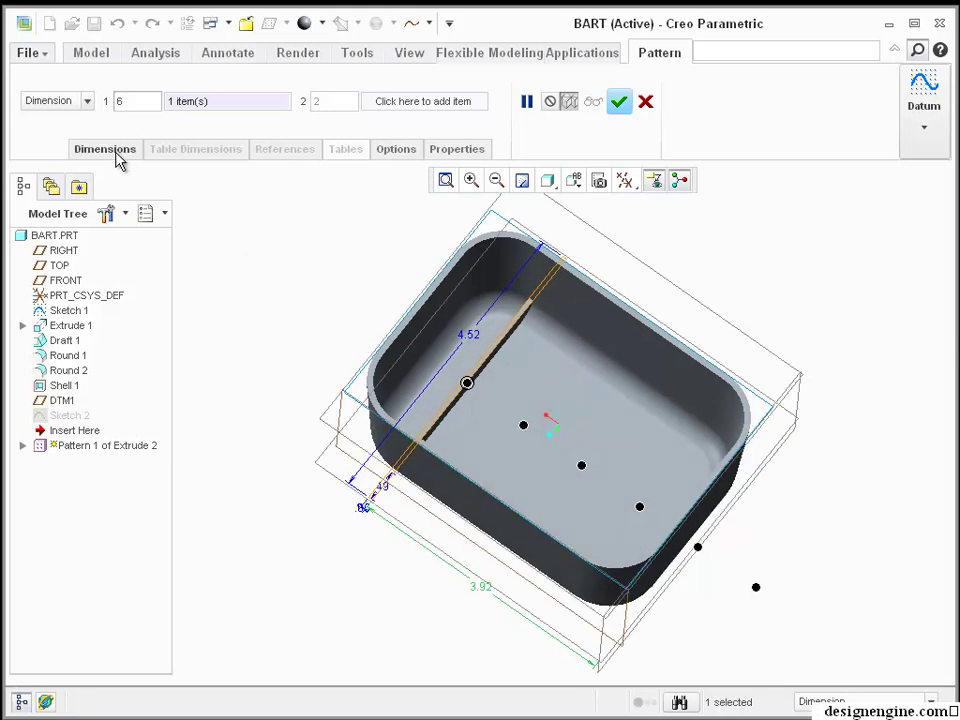
- Change the 3.92 dimension's increment to -0.6 and finish the six-rib pattern
left_click(105, 149)
left_click(214, 220)
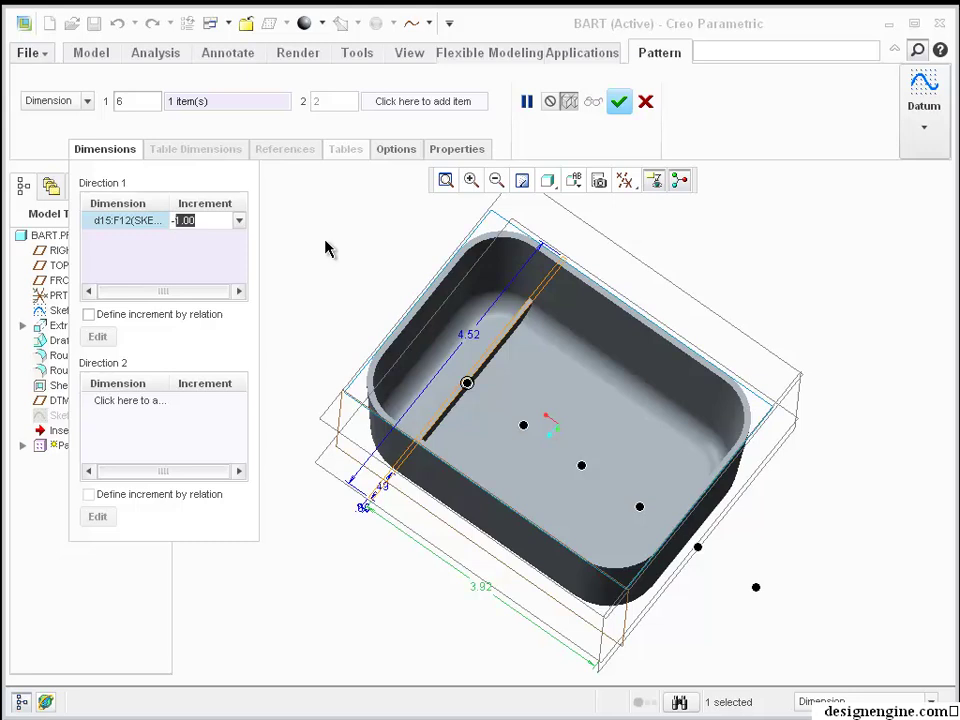
type("-.6")
key("Return")
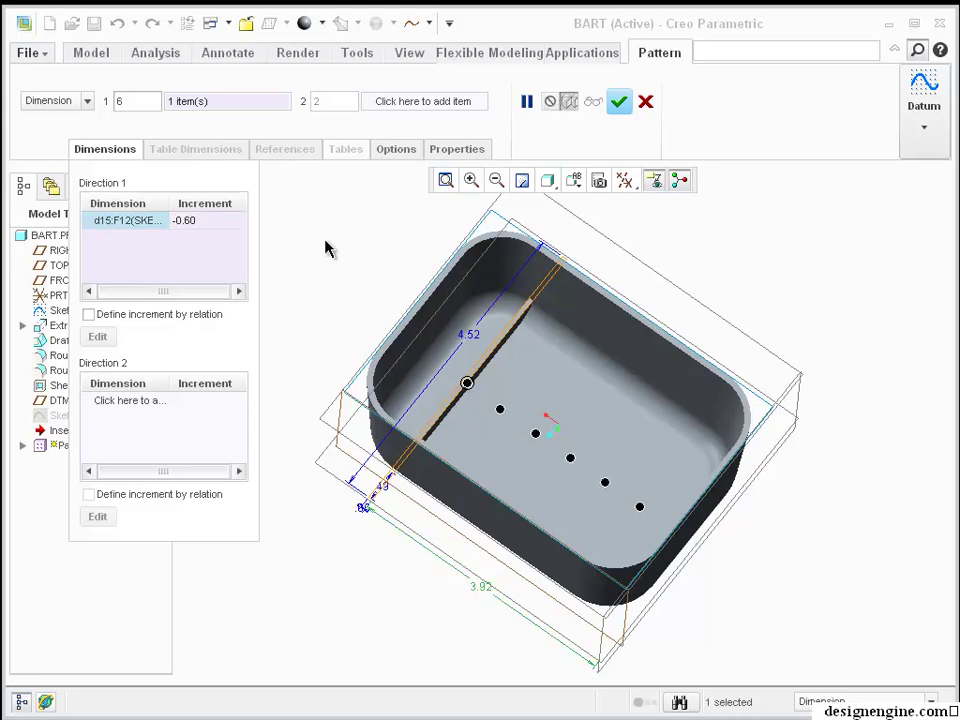
middle_click(440, 280)
middle_click_drag(310, 266, 829, 450)
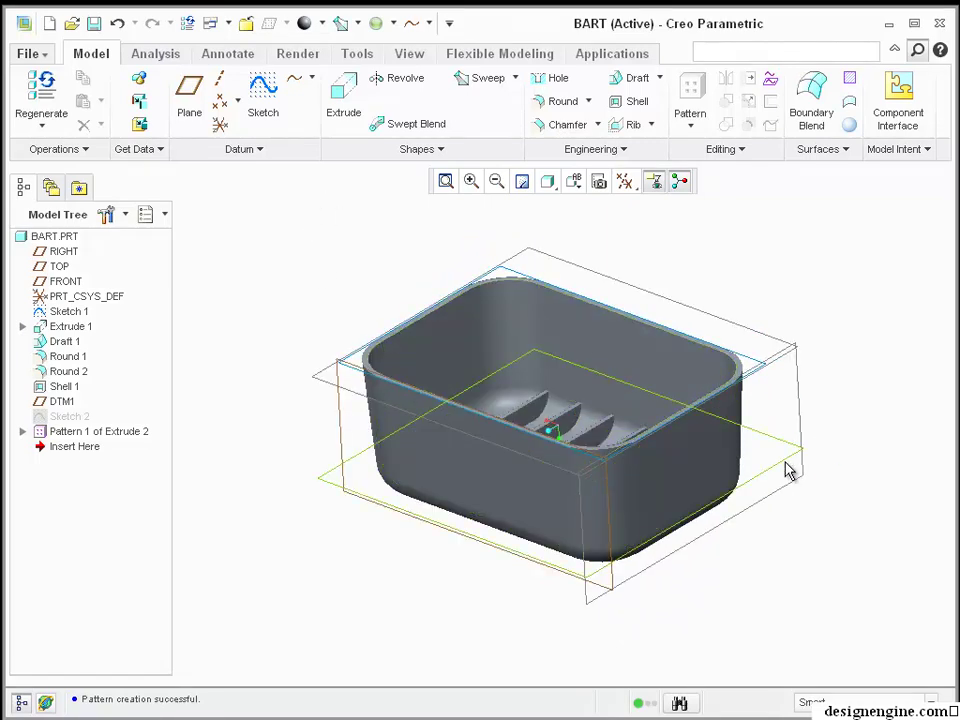
- Set DTM1's offset to 1.8 and orbit to check the six regenerated ribs
left_click(788, 466)
double_click(832, 380)
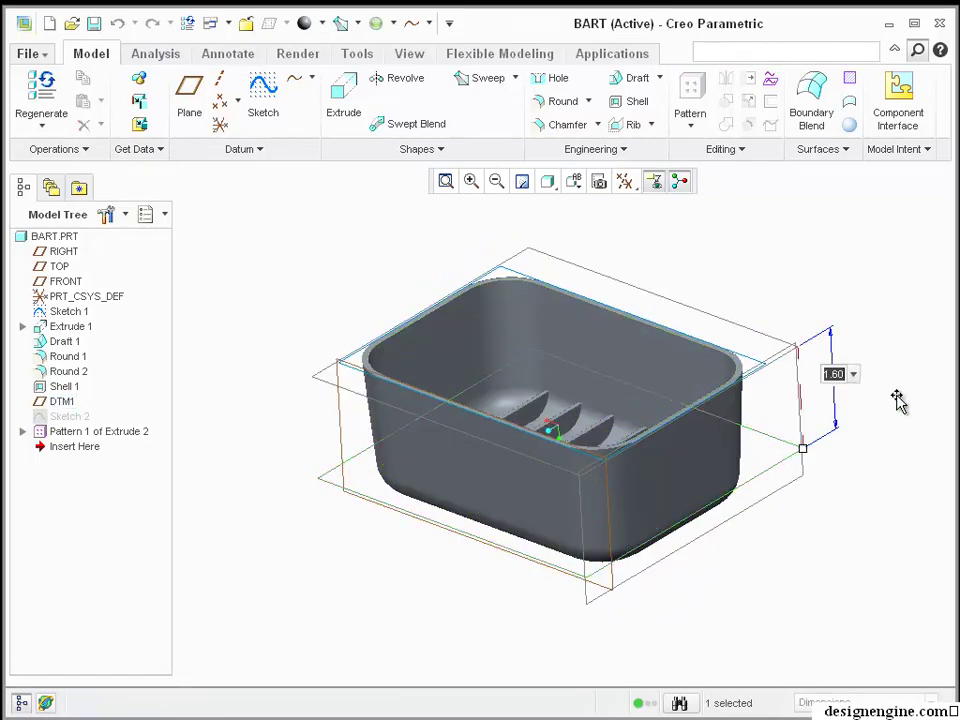
type("1.8")
key("Return")
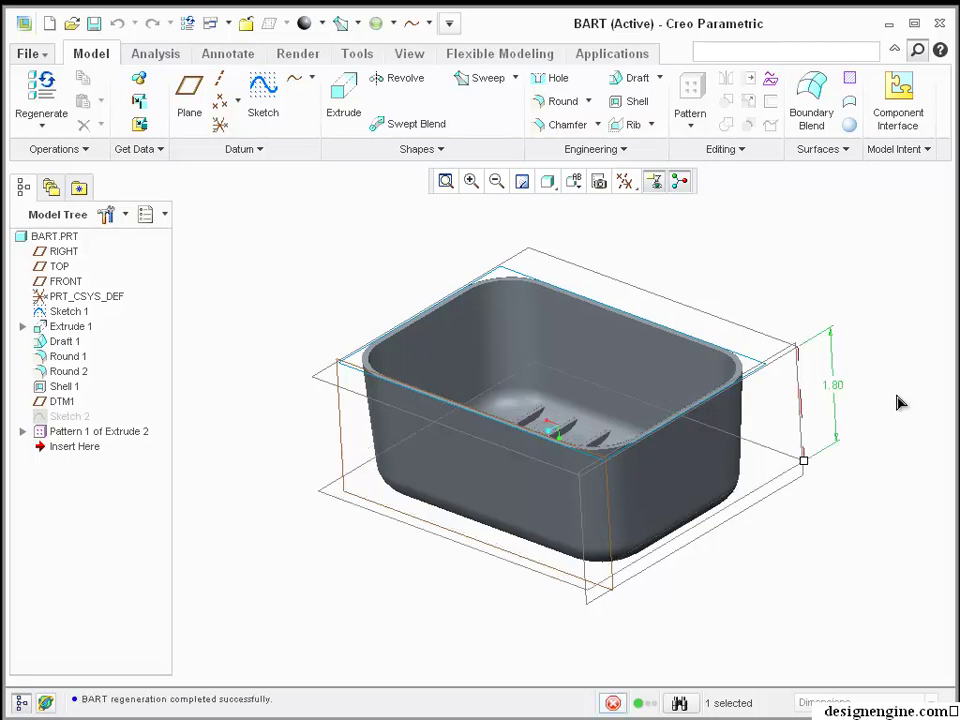
middle_click_drag(934, 407, 880, 362)
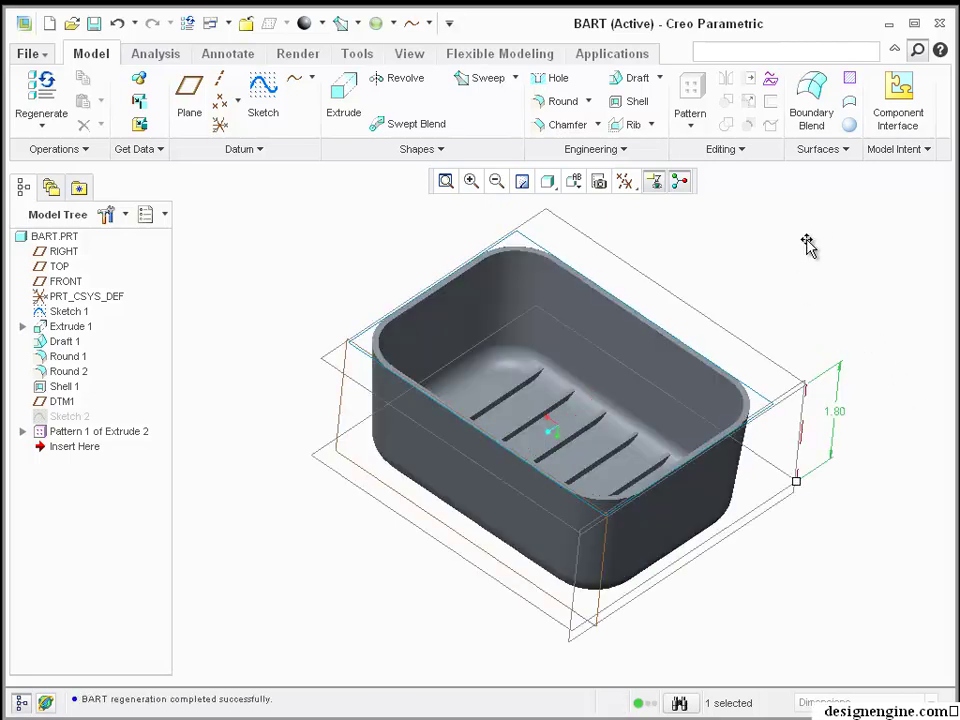
key("ctrl+g")
mouse_move(790, 279)
middle_mouse_down()
mouse_move(814, 289)
mouse_move(789, 309)
mouse_move(797, 322)
mouse_move(759, 294)
mouse_move(774, 285)
mouse_move(777, 297)
mouse_move(778, 270)
mouse_move(781, 281)
middle_mouse_up()
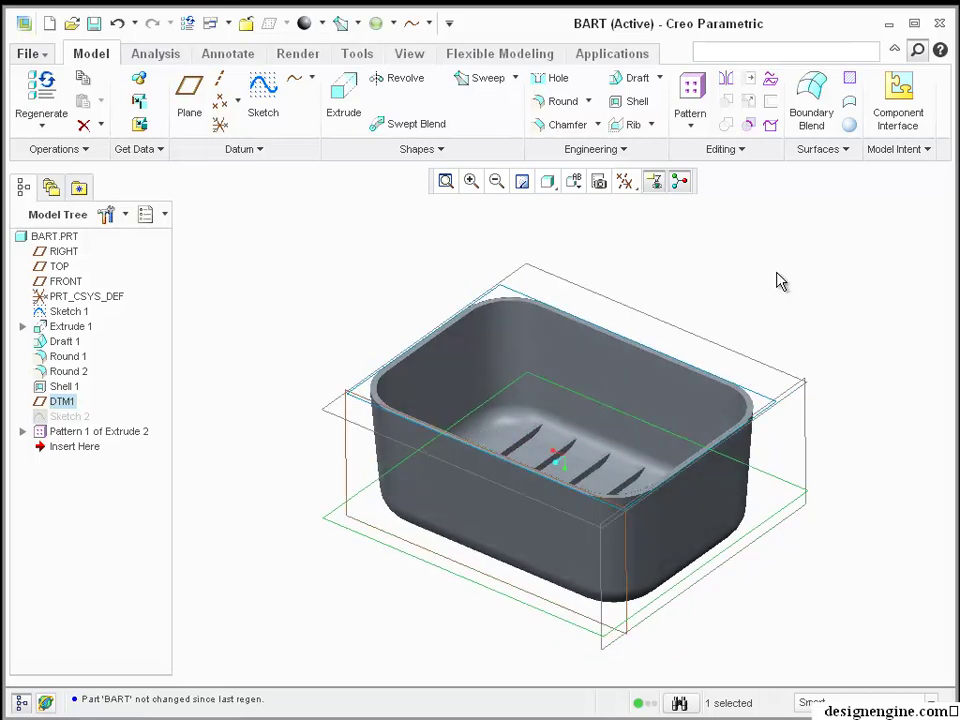
left_click(781, 281)
mouse_move(786, 281)
middle_mouse_down()
mouse_move(776, 285)
mouse_move(789, 266)
mouse_move(792, 291)
middle_mouse_up()
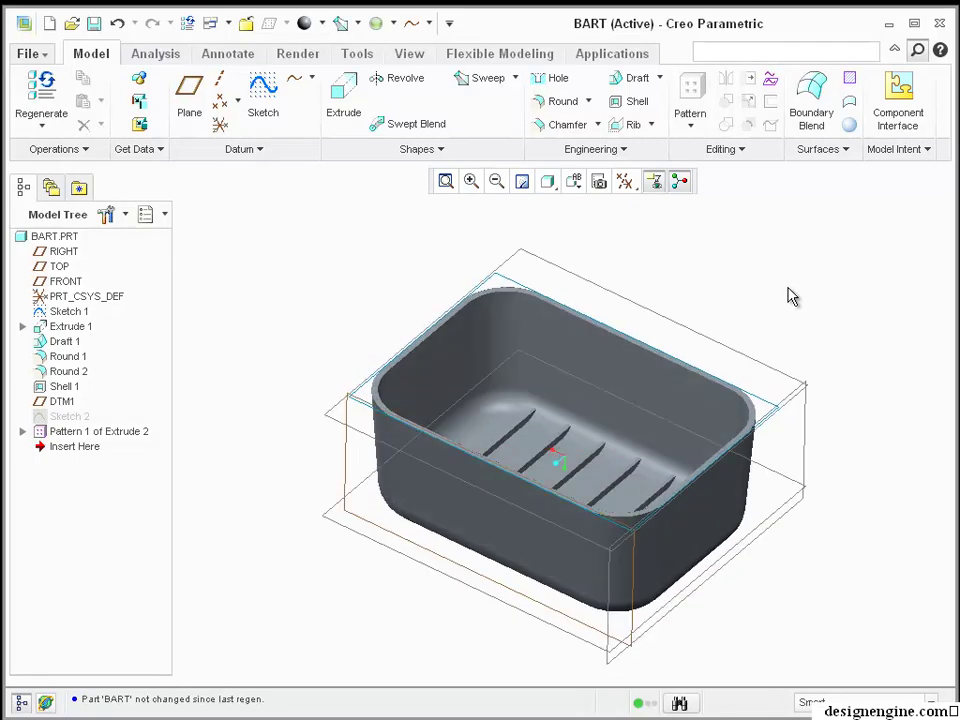